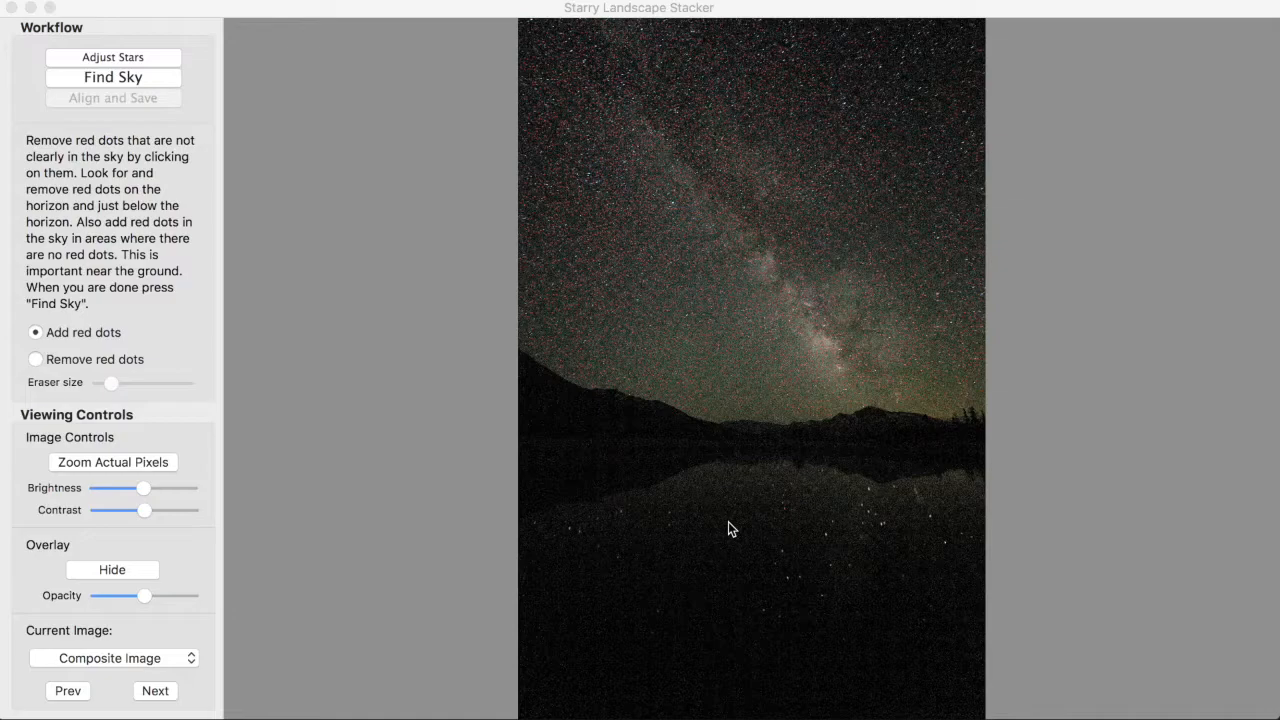
Step: Switch to removing red dots and enlarge the eraser to roughly three quarters of its size range
{"action": "left_click", "coordinate": [660, 588]}
{"action": "key", "text": "alt"}
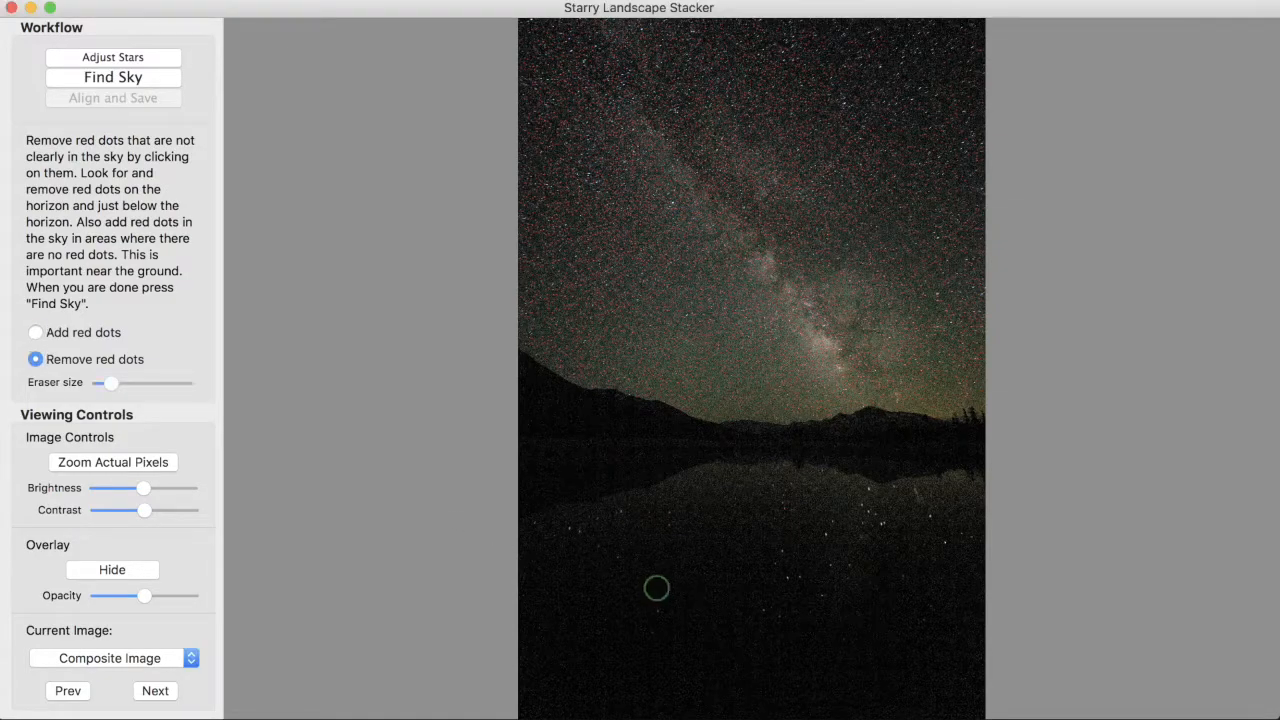
{"action": "key", "text": "bracketright"}
{"action": "key", "text": "bracketright"}
{"action": "key", "text": "bracketright"}
{"action": "key", "text": "bracketright"}
{"action": "key", "text": "bracketright"}
{"action": "key", "text": "bracketright"}
{"action": "key", "text": "bracketright"}
{"action": "key", "text": "bracketright"}
{"action": "key", "text": "bracketright"}
{"action": "key", "text": "bracketright"}
{"action": "key", "text": "bracketright"}
{"action": "key", "text": "bracketright"}
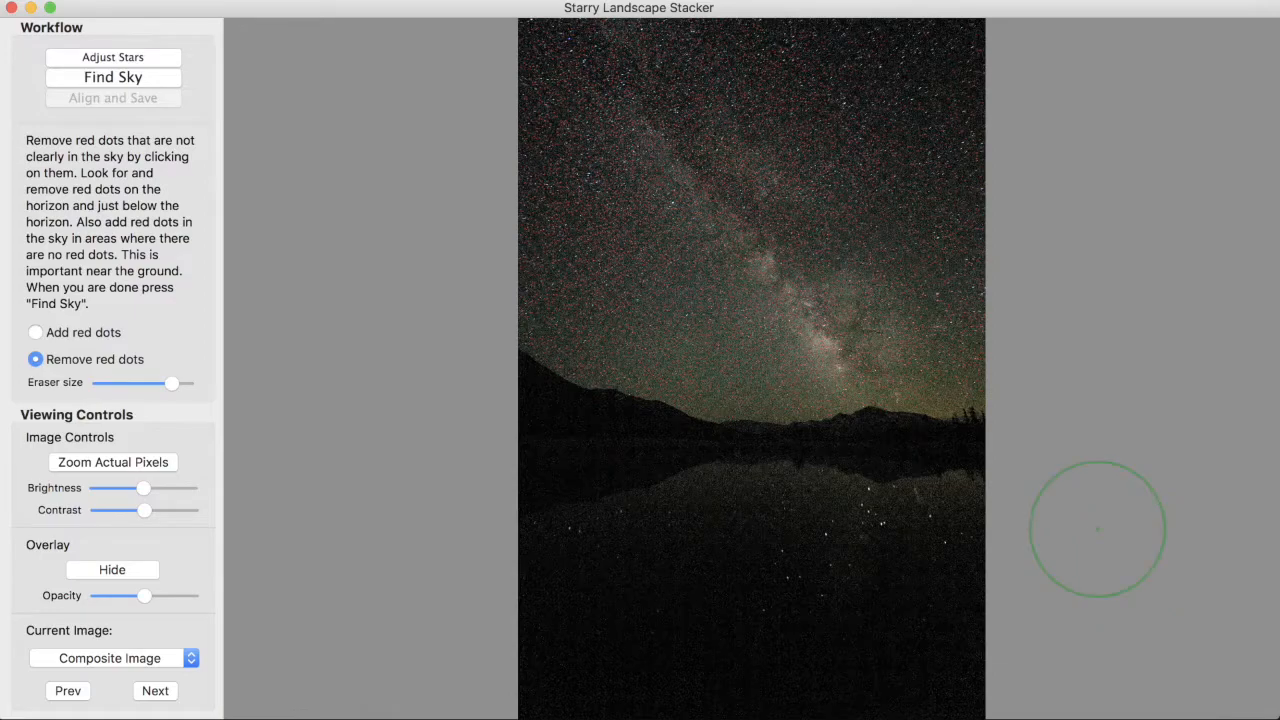
Step: Generate the sky mask, enlarge the brush and paint the unmasked patches in the sky's upper right corner as sky
{"action": "left_click", "coordinate": [97, 83]}
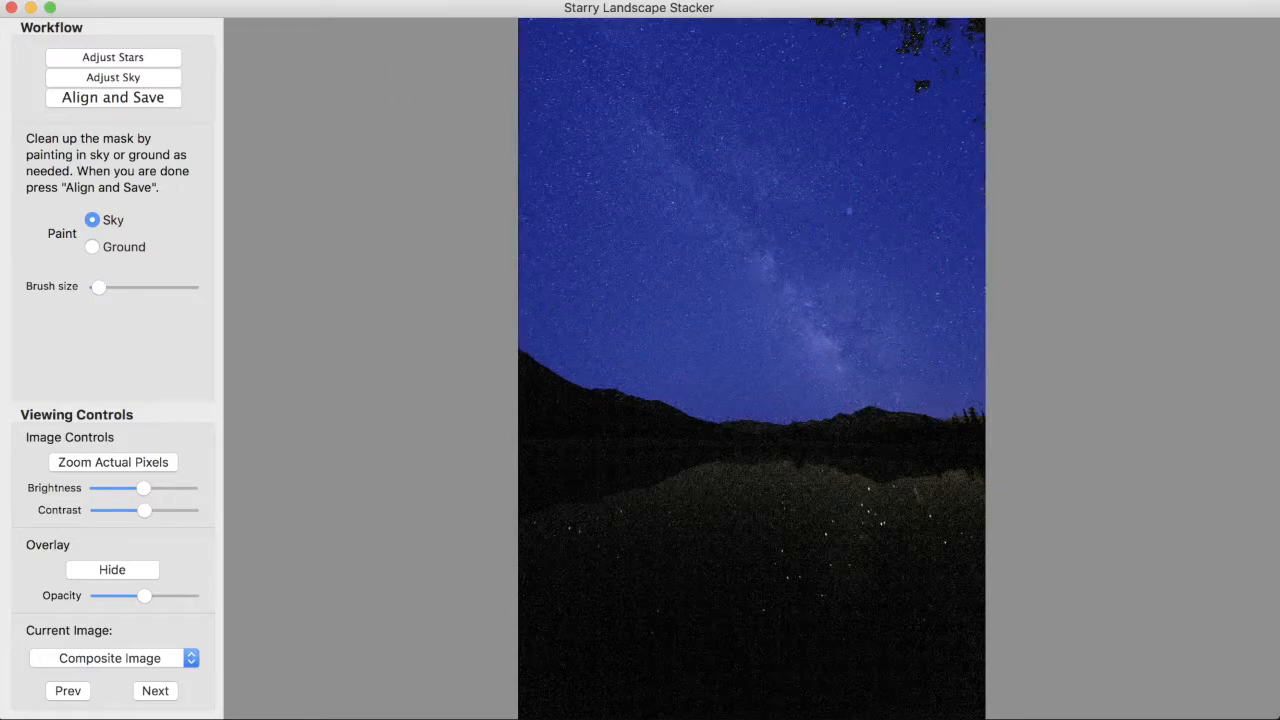
{"action": "key", "text": "bracketright"}
{"action": "key", "text": "bracketright"}
{"action": "key", "text": "bracketright"}
{"action": "key", "text": "bracketright"}
{"action": "key", "text": "bracketright"}
{"action": "key", "text": "bracketright"}
{"action": "key", "text": "bracketright"}
{"action": "key", "text": "bracketright"}
{"action": "key", "text": "bracketright"}
{"action": "key", "text": "bracketright"}
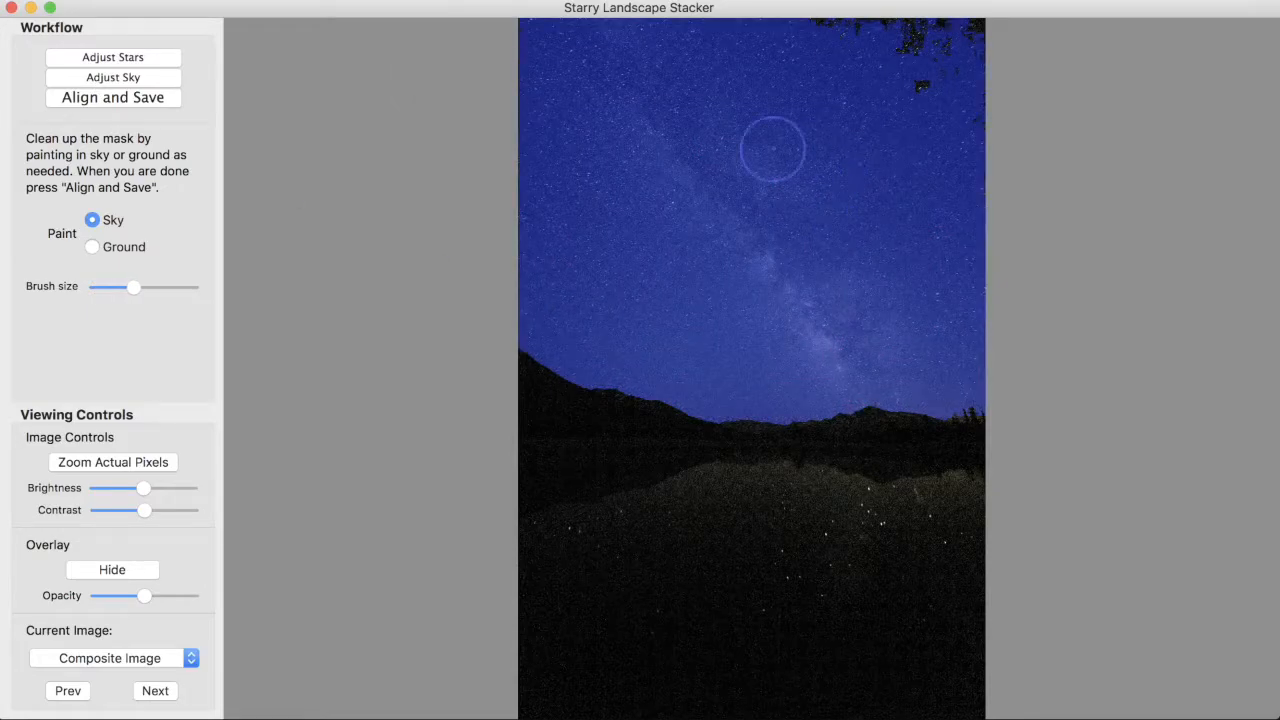
{"action": "mouse_move", "coordinate": [945, 45]}
{"action": "left_mouse_down"}
{"action": "mouse_move", "coordinate": [977, 51]}
{"action": "mouse_move", "coordinate": [977, 329]}
{"action": "mouse_move", "coordinate": [1098, 245]}
{"action": "left_mouse_up"}
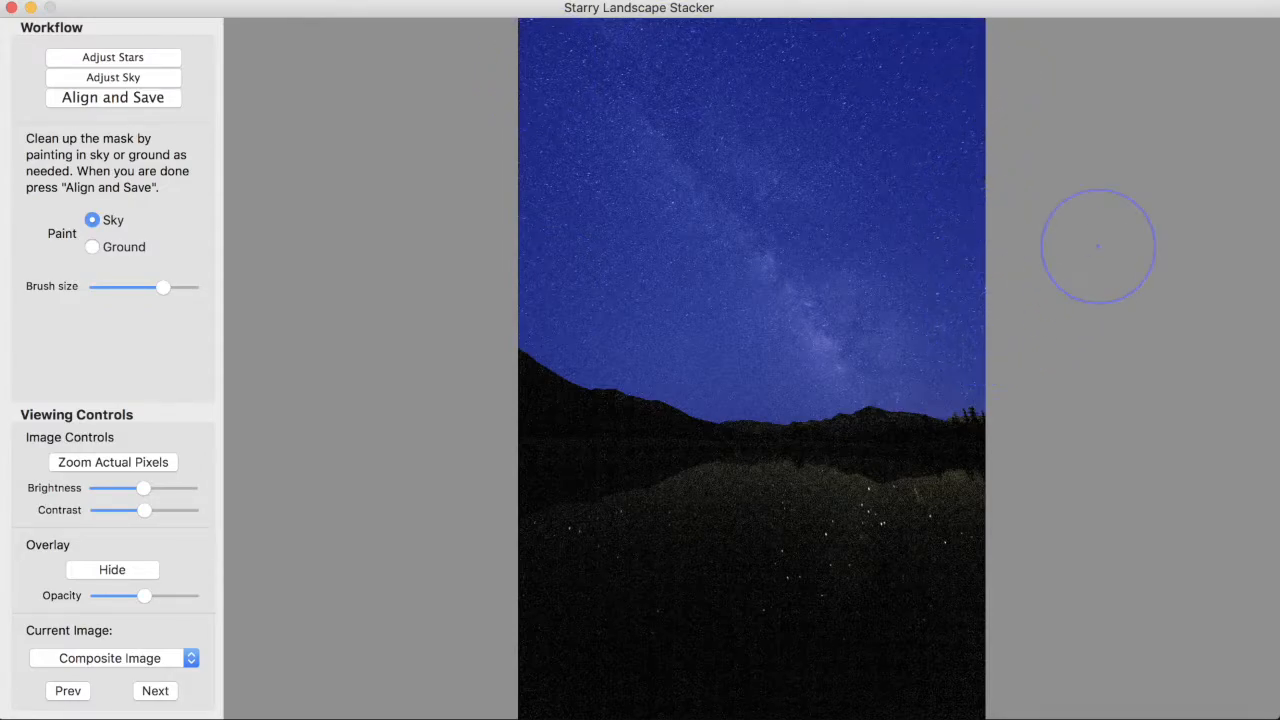
Step: Align the images and save the result as 0I3A0955-composite-sky.tif in the ReflectionDemo folder
{"action": "left_click", "coordinate": [86, 104]}
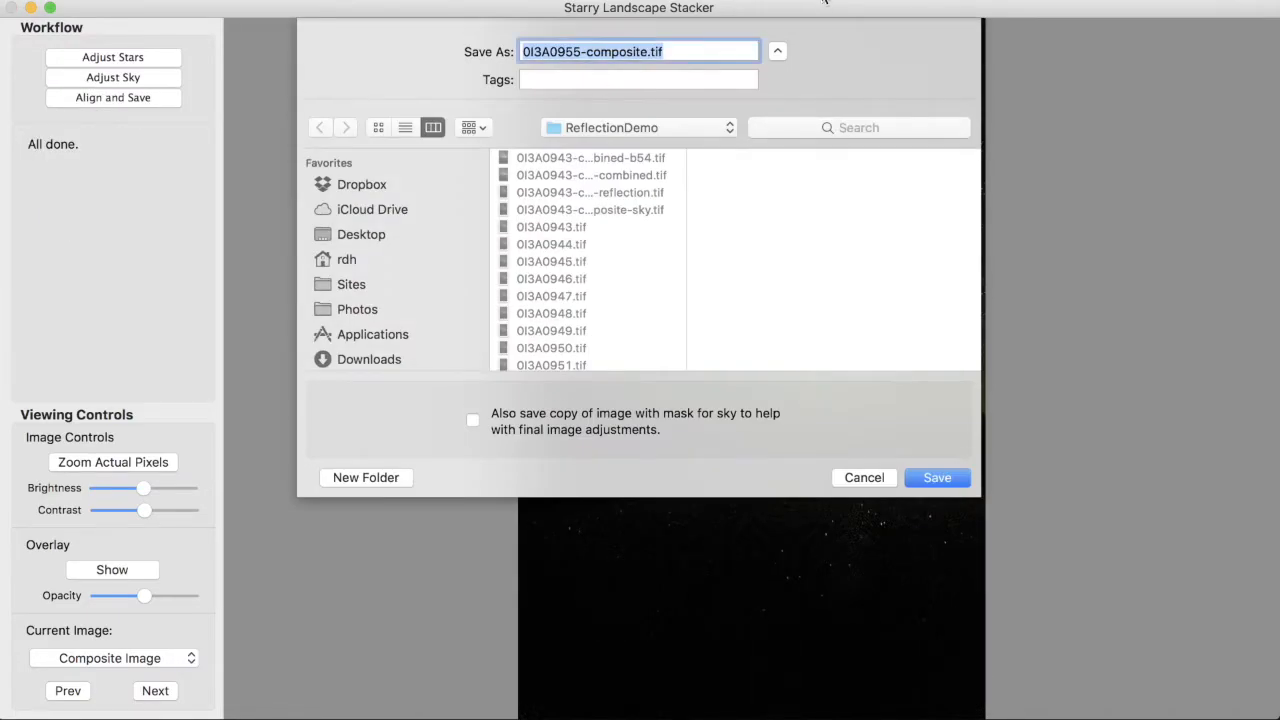
{"action": "left_click", "coordinate": [648, 54]}
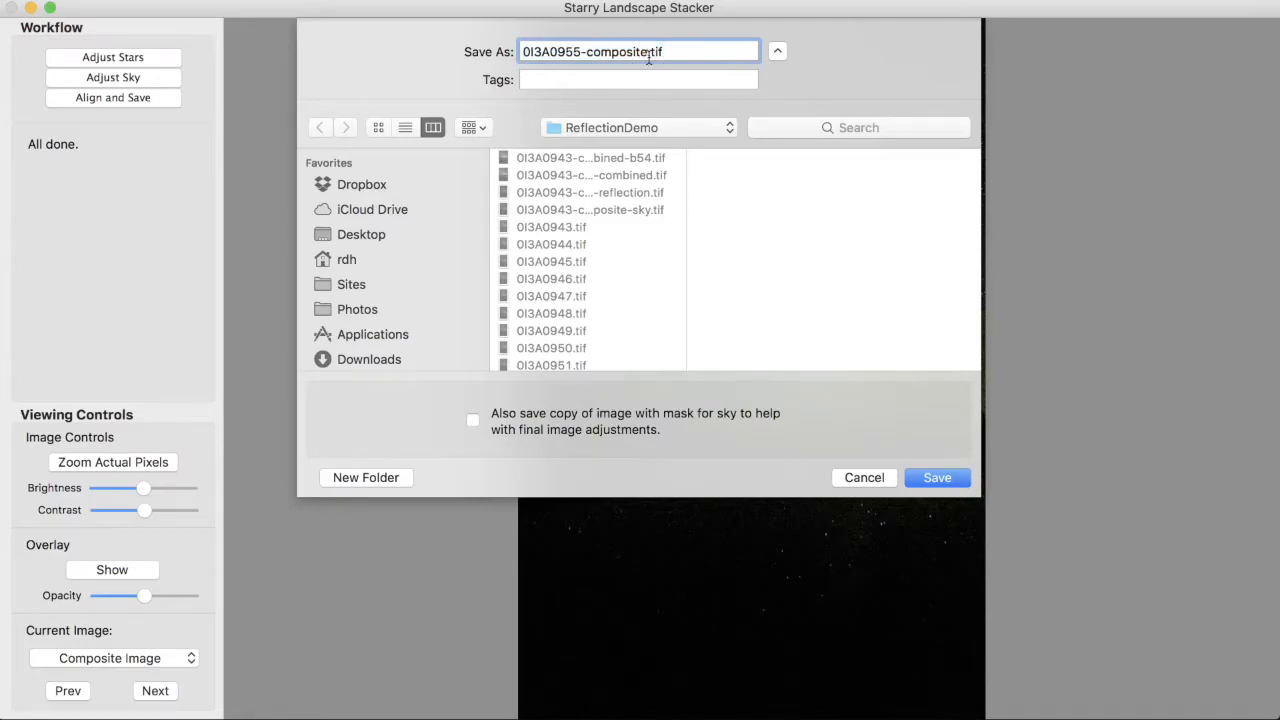
{"action": "type", "text": "-sky"}
{"action": "left_click", "coordinate": [937, 478]}
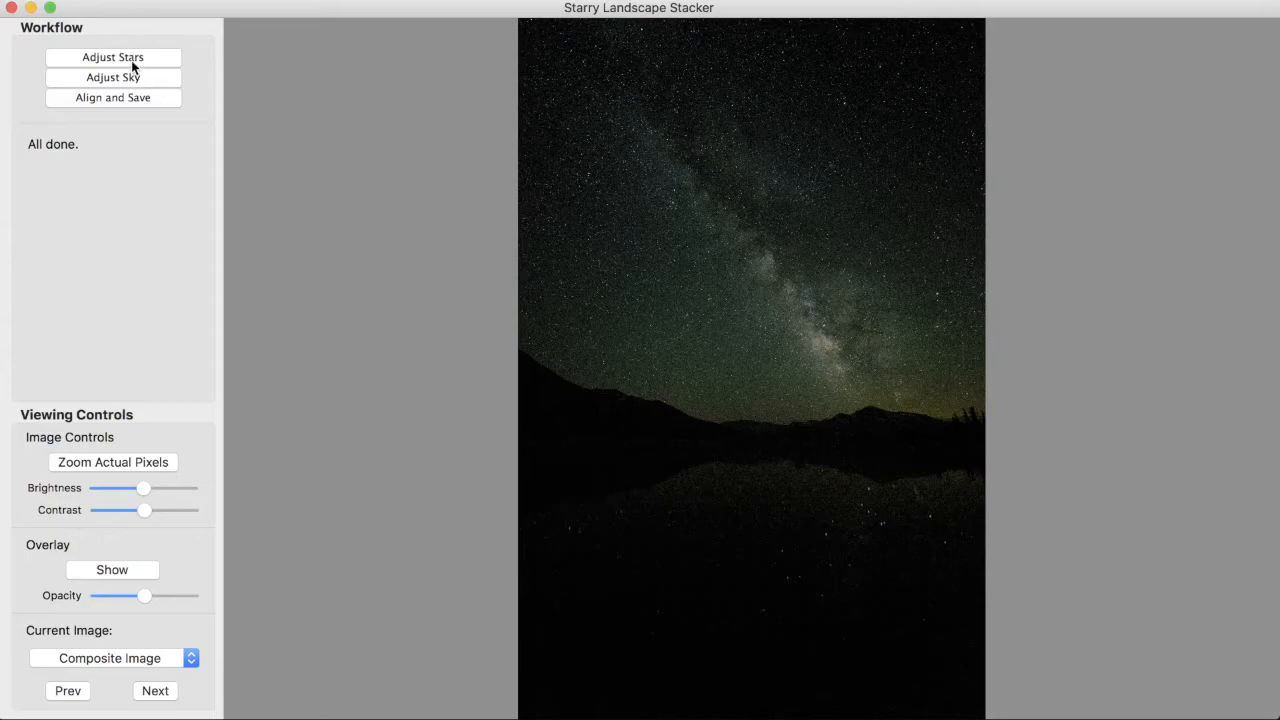
Step: Return to star adjustment, delete the current mask and erase all red dots from the real sky above the mountains
{"action": "left_click", "coordinate": [108, 59]}
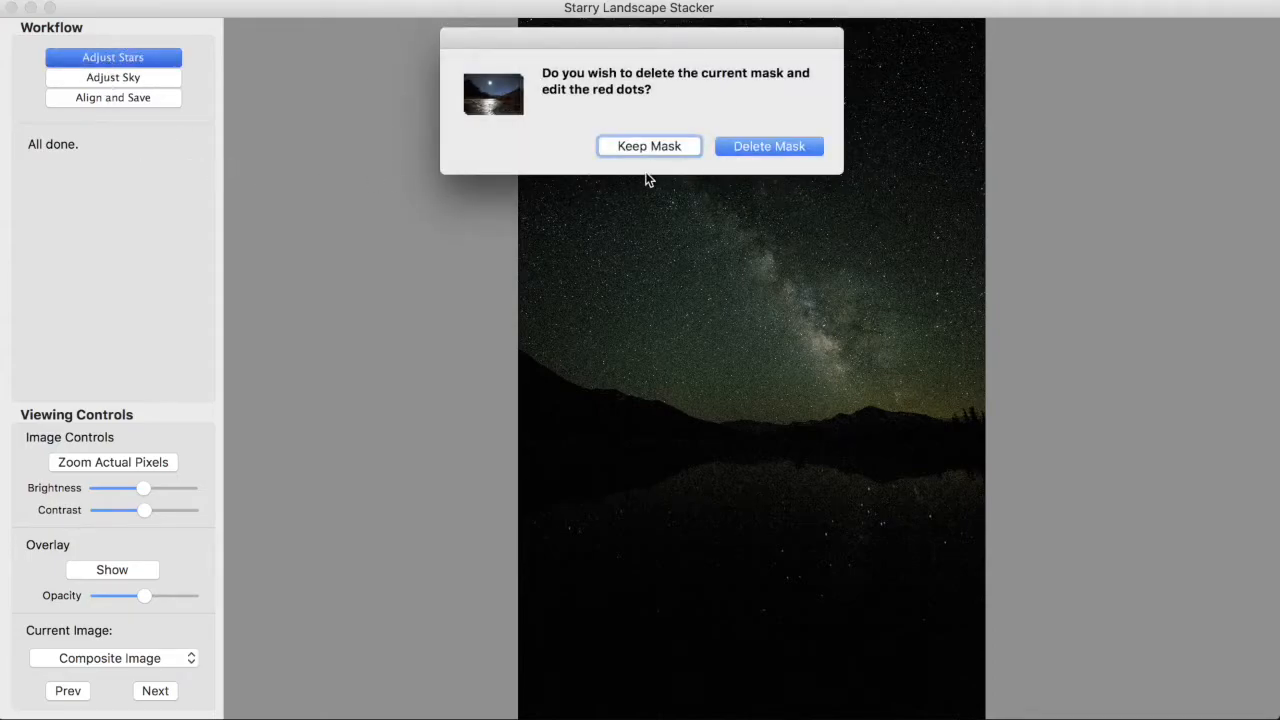
{"action": "left_click", "coordinate": [775, 147]}
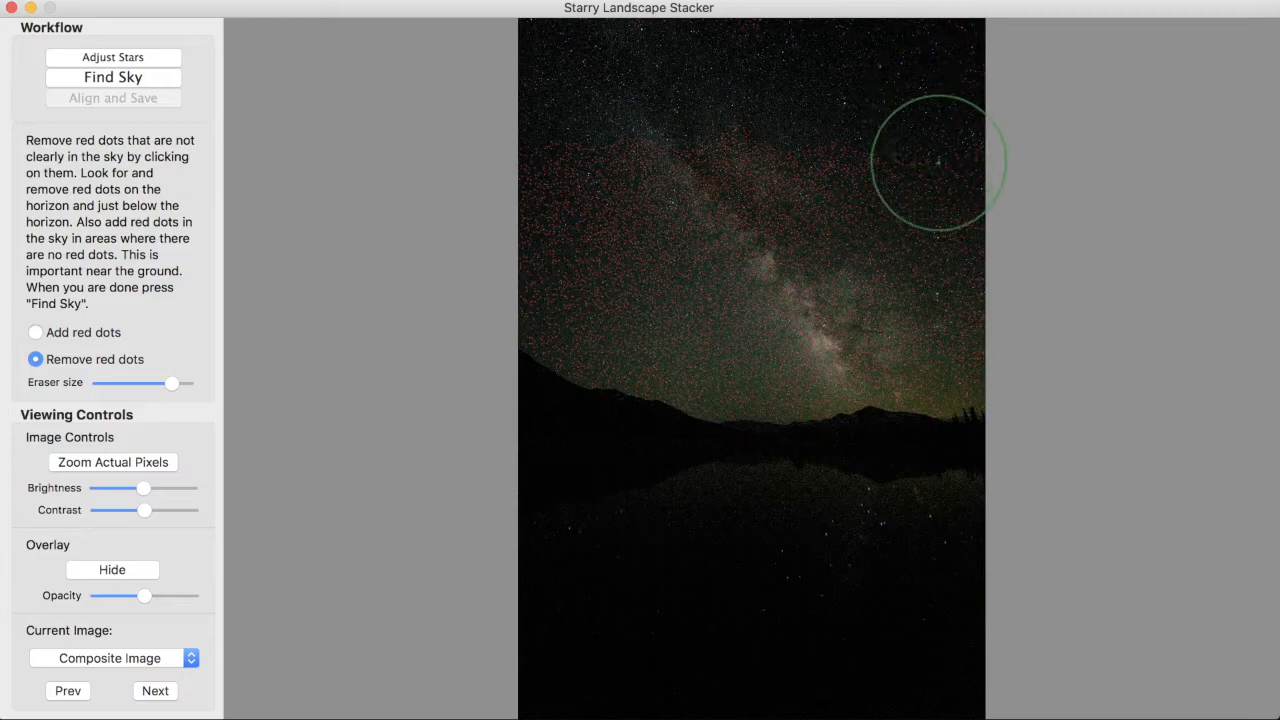
{"action": "mouse_move", "coordinate": [673, 185]}
{"action": "left_mouse_down"}
{"action": "mouse_move", "coordinate": [538, 183]}
{"action": "mouse_move", "coordinate": [854, 165]}
{"action": "mouse_move", "coordinate": [756, 220]}
{"action": "left_mouse_up"}
{"action": "mouse_move", "coordinate": [546, 261]}
{"action": "left_mouse_down"}
{"action": "mouse_move", "coordinate": [803, 266]}
{"action": "mouse_move", "coordinate": [956, 312]}
{"action": "left_mouse_up"}
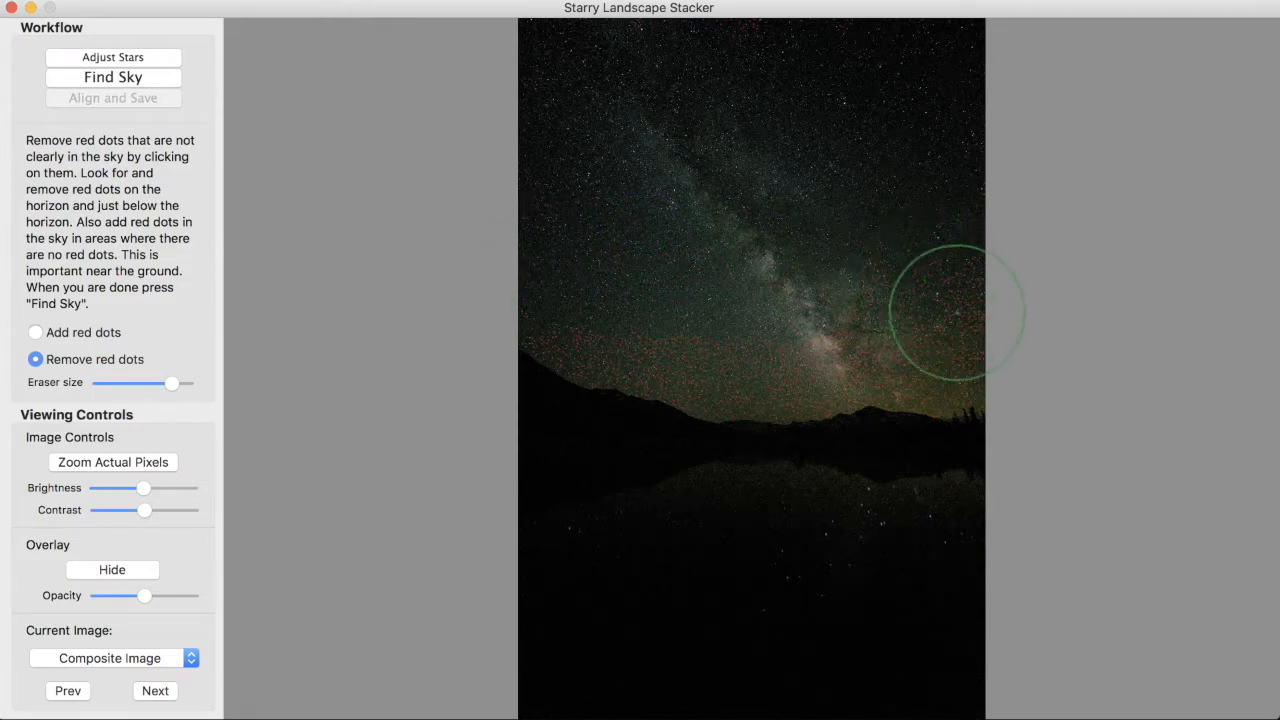
{"action": "mouse_move", "coordinate": [680, 380]}
{"action": "left_mouse_down"}
{"action": "mouse_move", "coordinate": [543, 357]}
{"action": "mouse_move", "coordinate": [529, 329]}
{"action": "mouse_move", "coordinate": [777, 320]}
{"action": "left_mouse_up"}
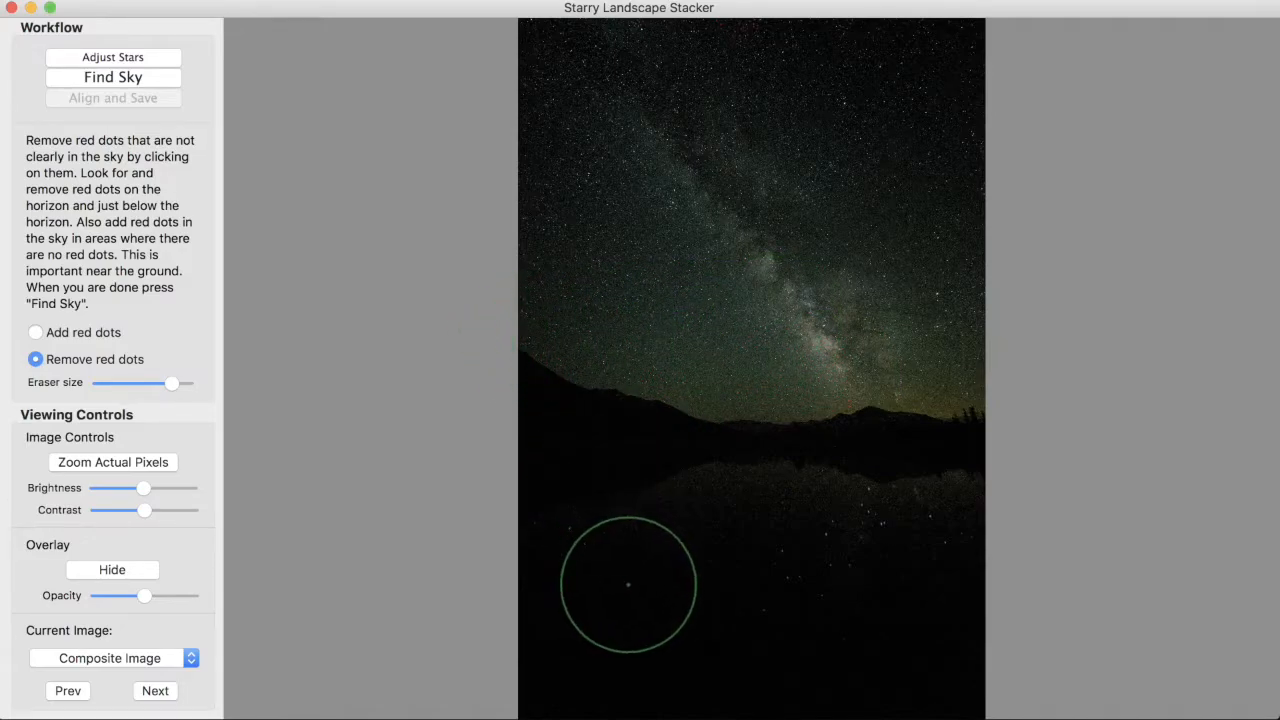
Step: Brighten the image preview and add lines of red dots along the upper edge of the sky's reflection in the lake
{"action": "left_click", "coordinate": [155, 491]}
{"action": "left_click_drag", "start_coordinate": [155, 490], "coordinate": [180, 490]}
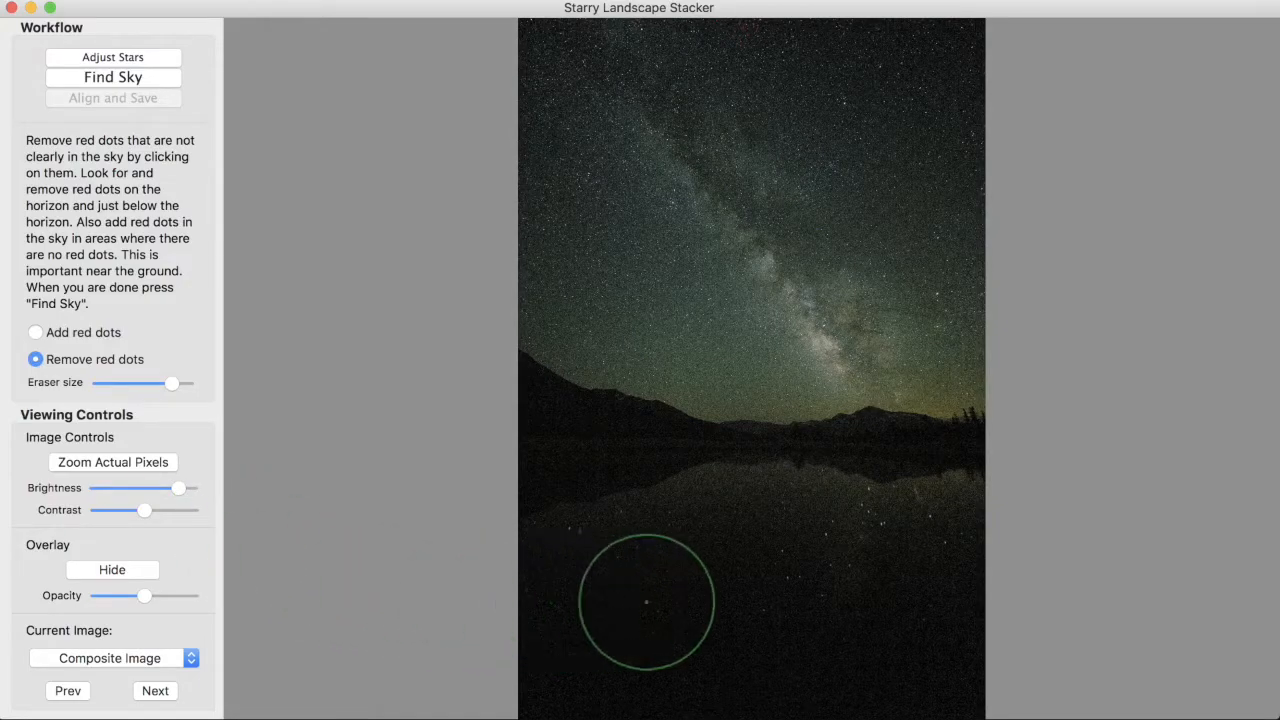
{"action": "key", "text": "alt"}
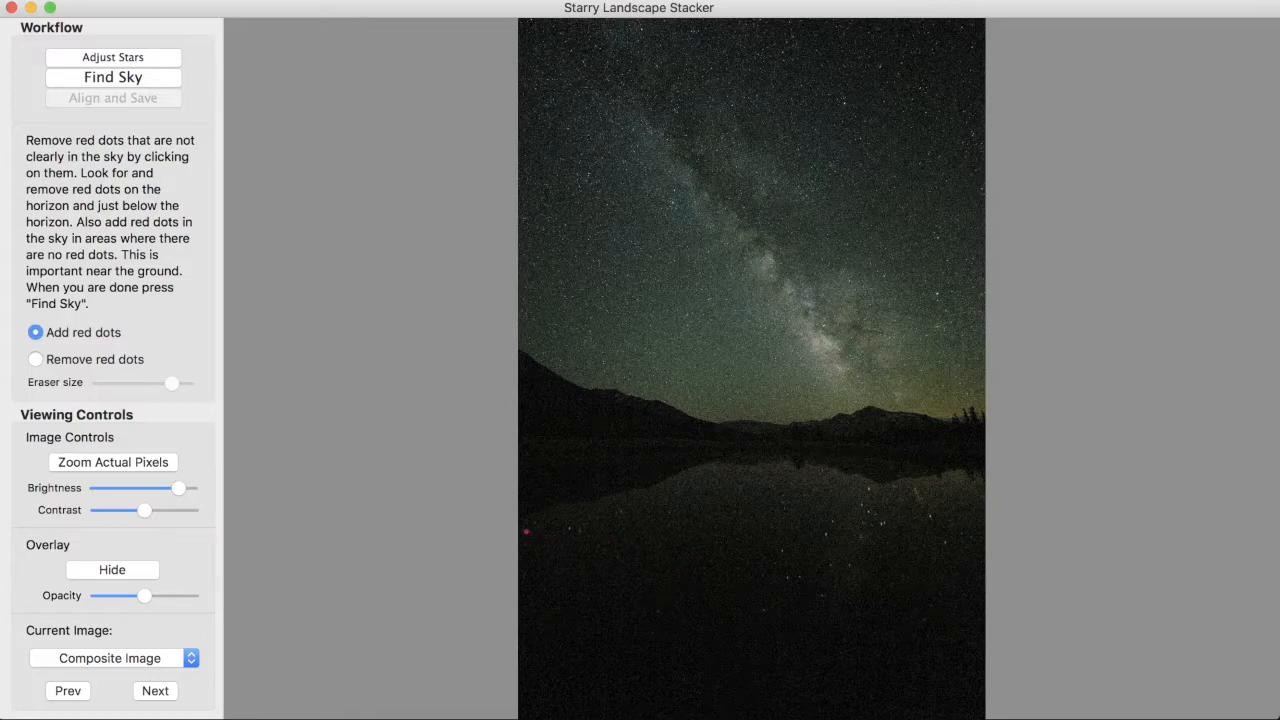
{"action": "left_click_drag", "start_coordinate": [547, 523], "coordinate": [605, 511]}
{"action": "left_click_drag", "start_coordinate": [752, 474], "coordinate": [916, 491]}
Step: Surround the small dark rock in the lake reflection with red dots
{"action": "key", "text": "space"}
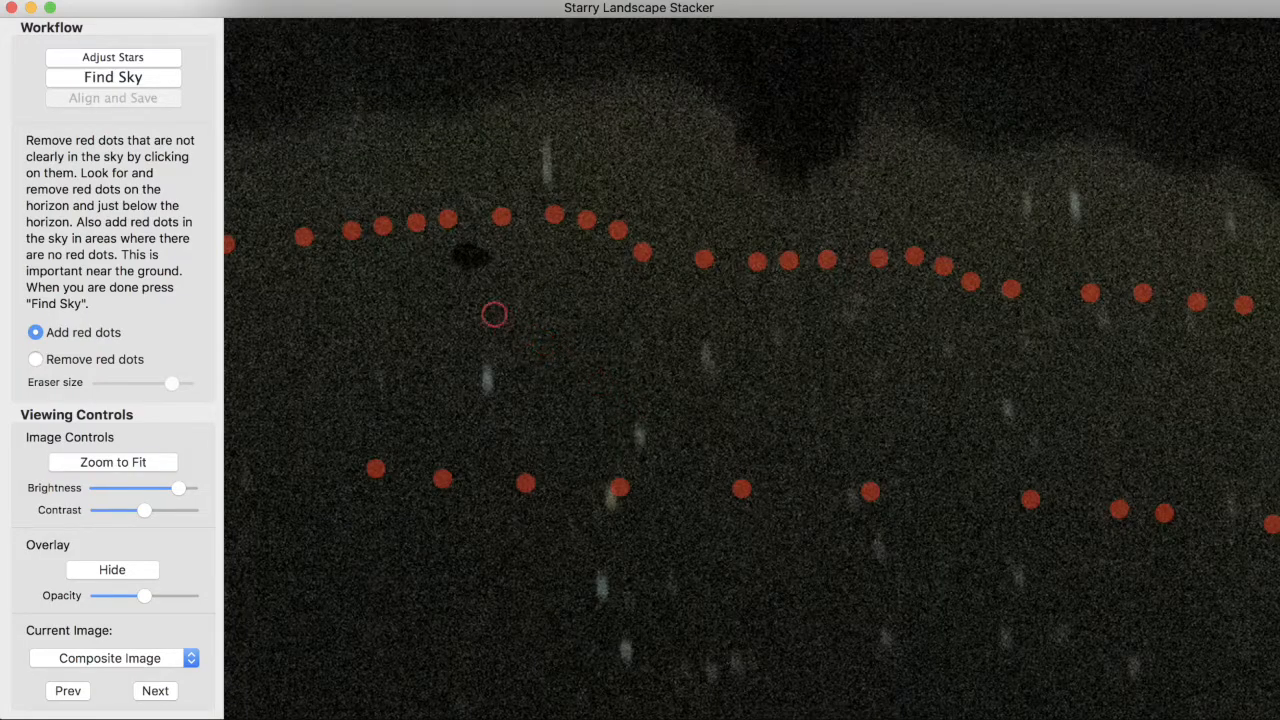
{"action": "mouse_move", "coordinate": [400, 255]}
{"action": "left_mouse_down"}
{"action": "mouse_move", "coordinate": [453, 300]}
{"action": "mouse_move", "coordinate": [489, 293]}
{"action": "mouse_move", "coordinate": [567, 234]}
{"action": "left_mouse_up"}
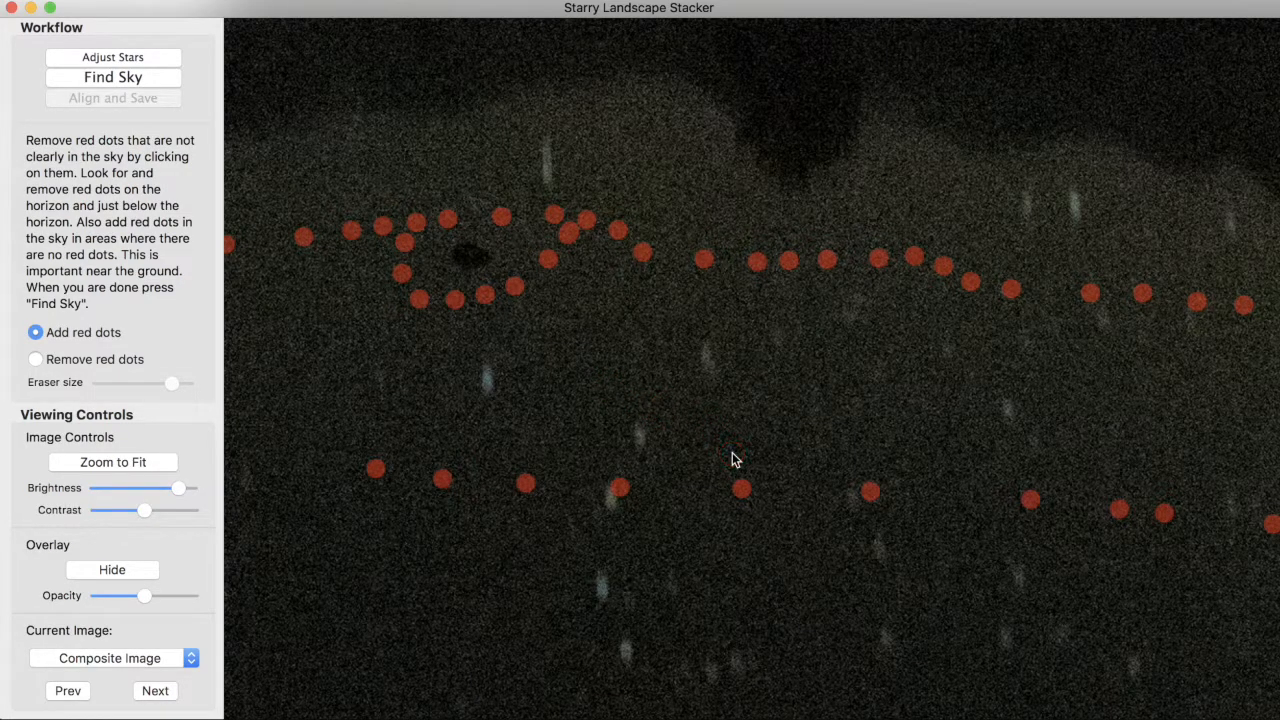
{"action": "scroll", "coordinate": [732, 452], "scroll_direction": "down", "scroll_amount": 5}
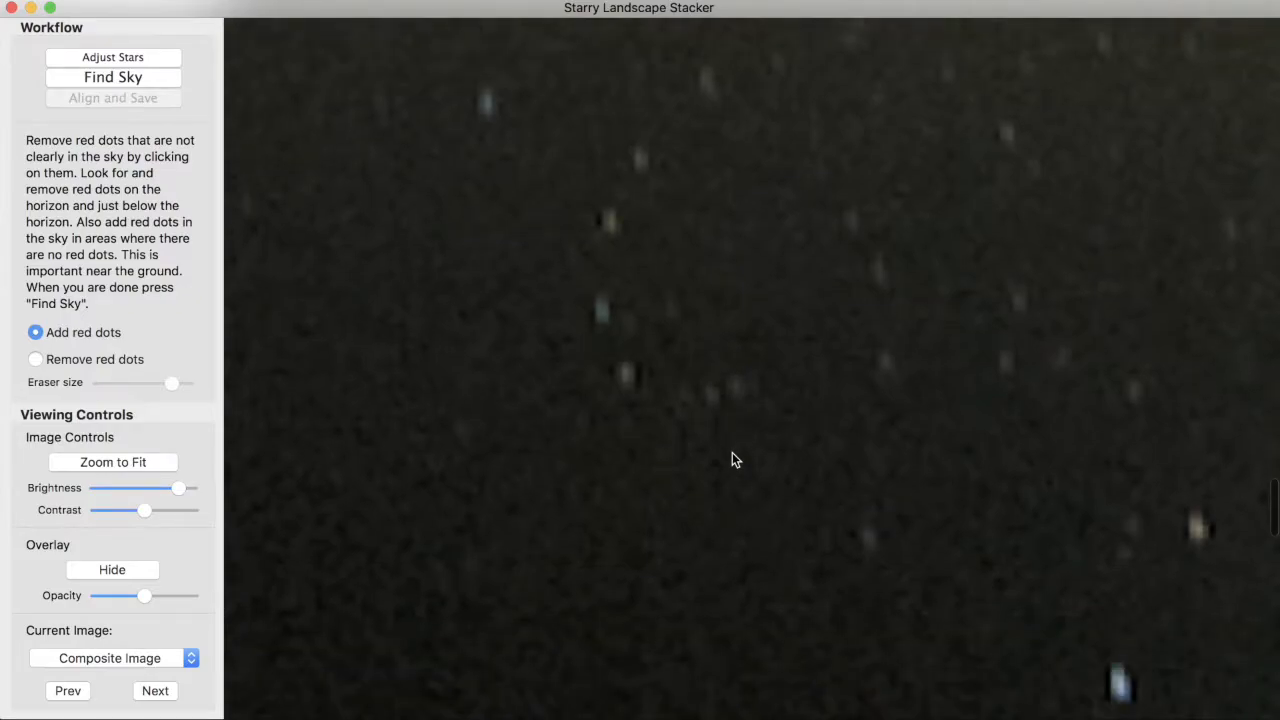
{"action": "key", "text": "super+0"}
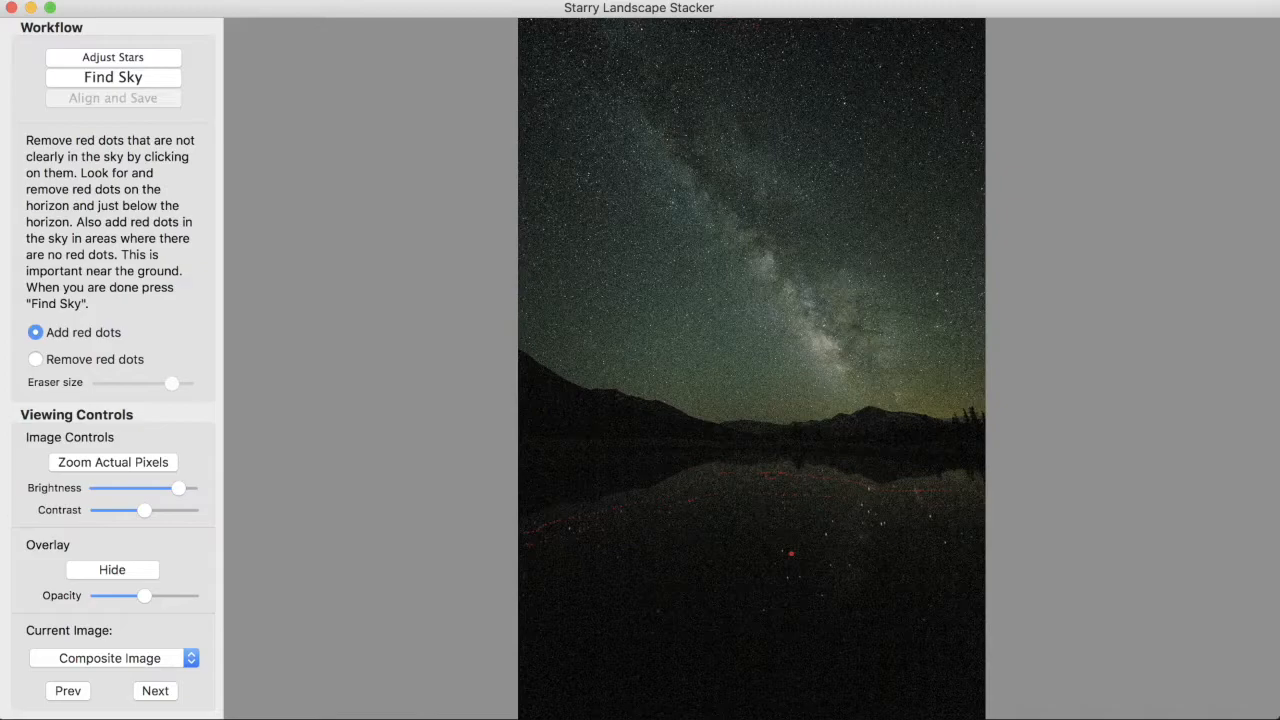
Step: Generate a new sky mask from the reflection dots and paint the stray masked patches above the lake as ground
{"action": "left_click", "coordinate": [100, 82]}
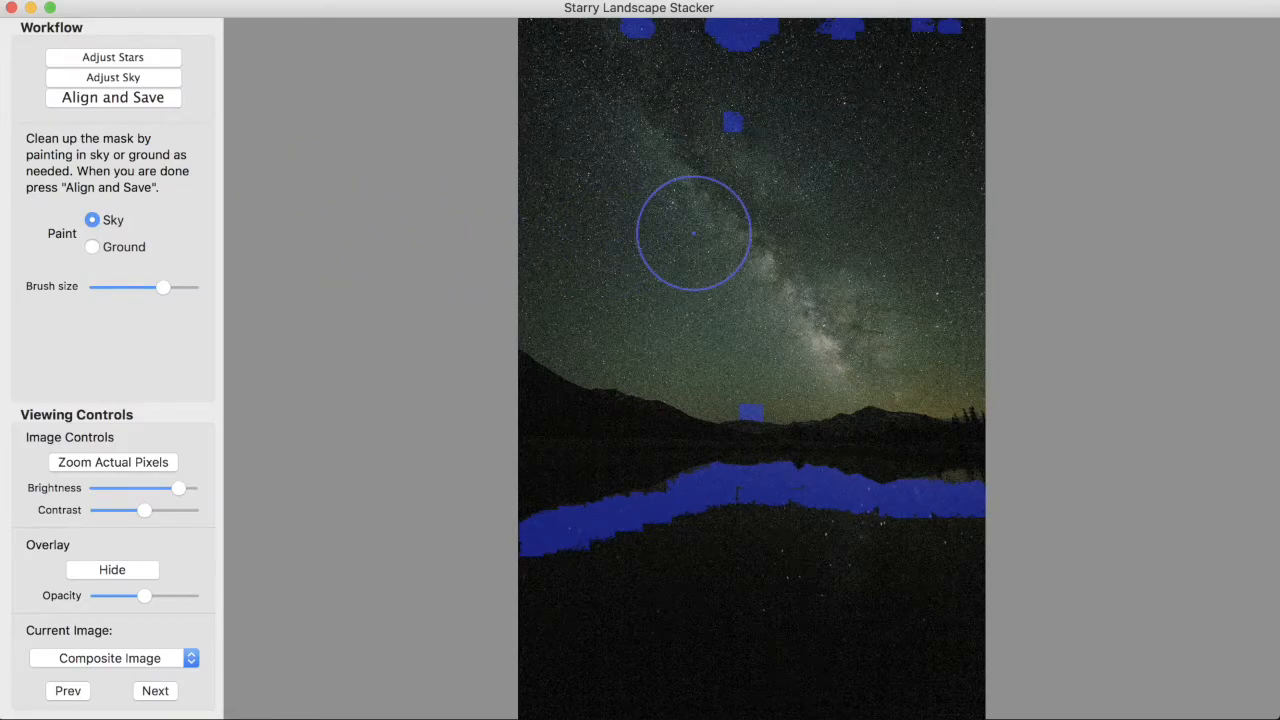
{"action": "left_click", "coordinate": [588, 54], "text": "alt"}
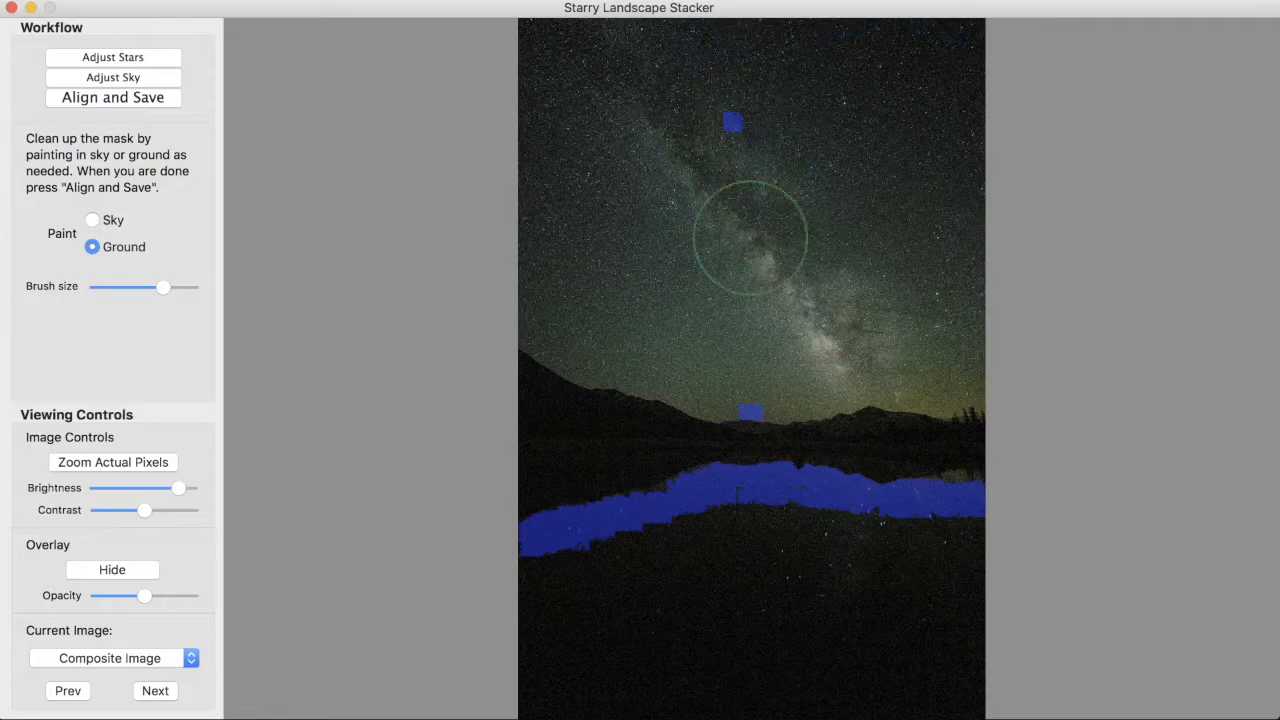
{"action": "left_click", "coordinate": [733, 124]}
{"action": "left_click", "coordinate": [750, 378]}
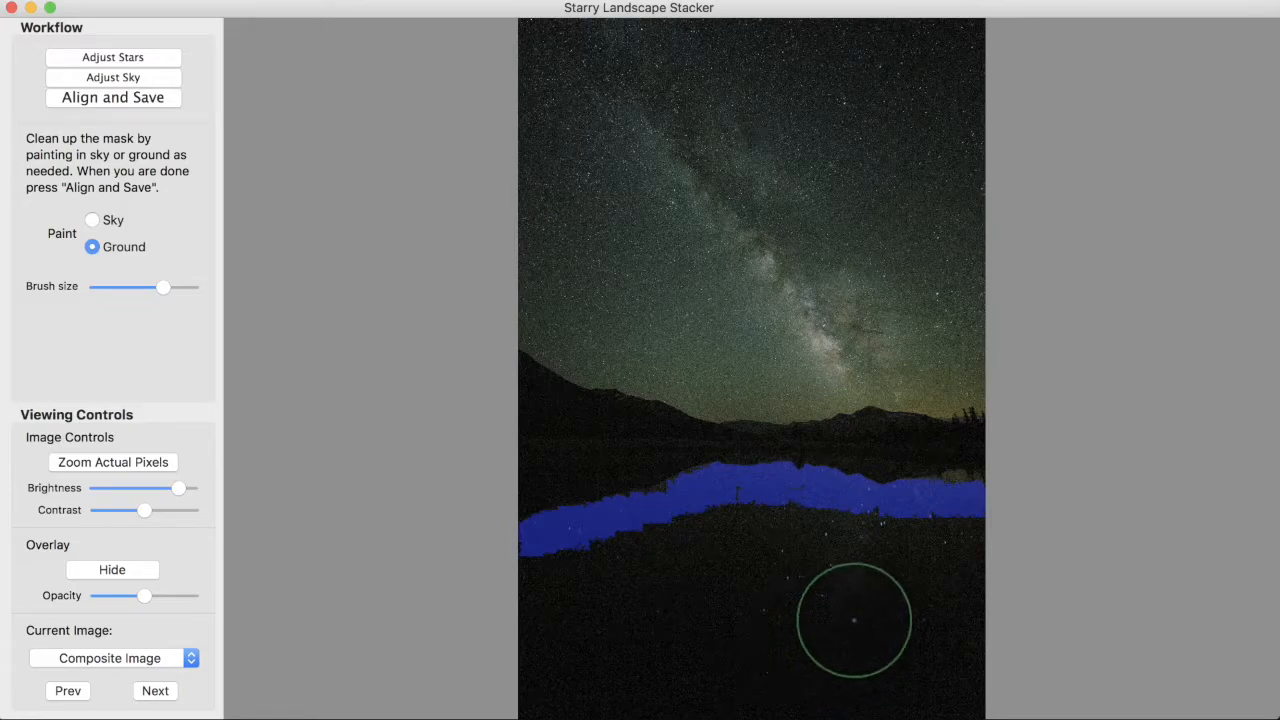
Step: Shrink the brush at actual pixel size and paint the small dark rock in the reflection as ground
{"action": "key", "text": "space"}
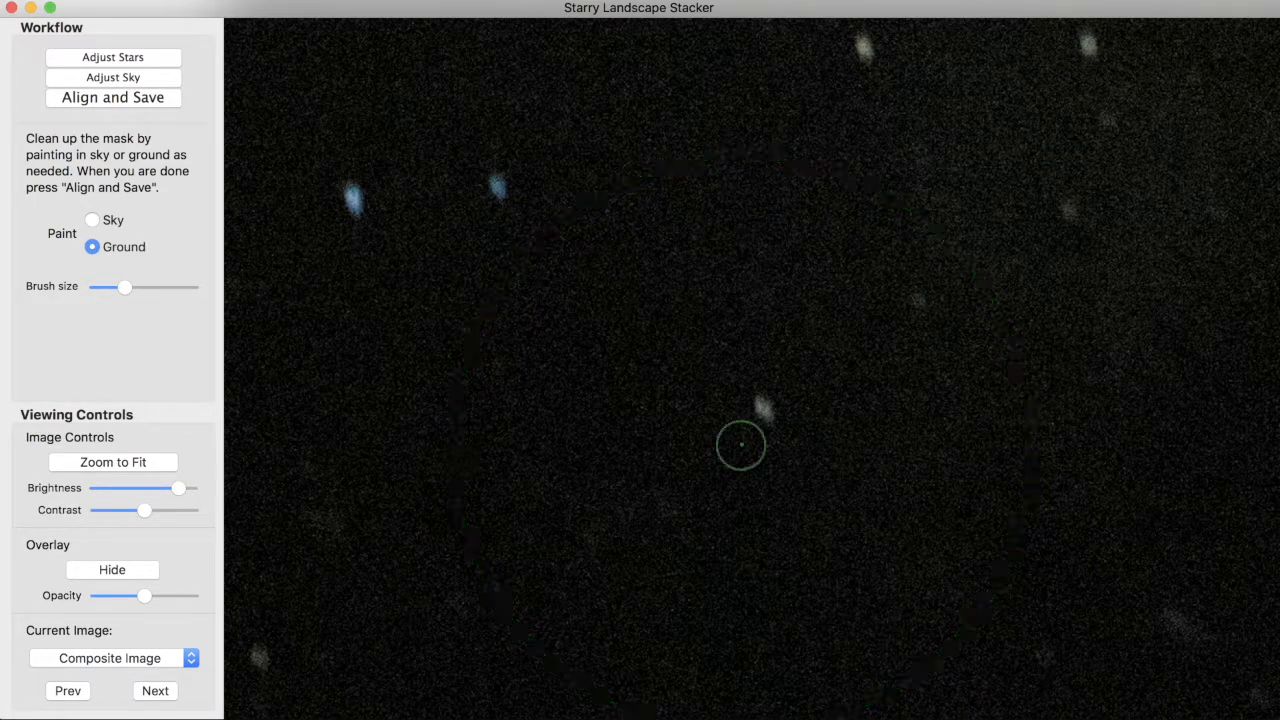
{"action": "key", "text": "space"}
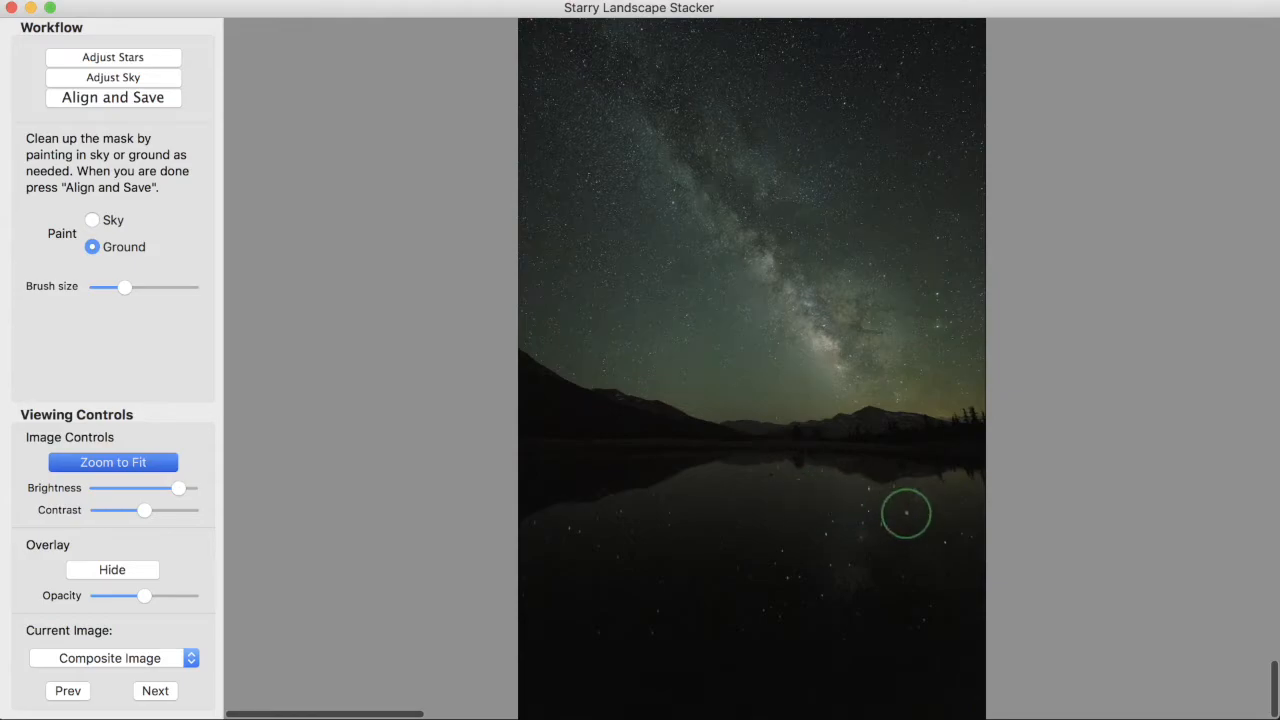
{"action": "key", "text": "space"}
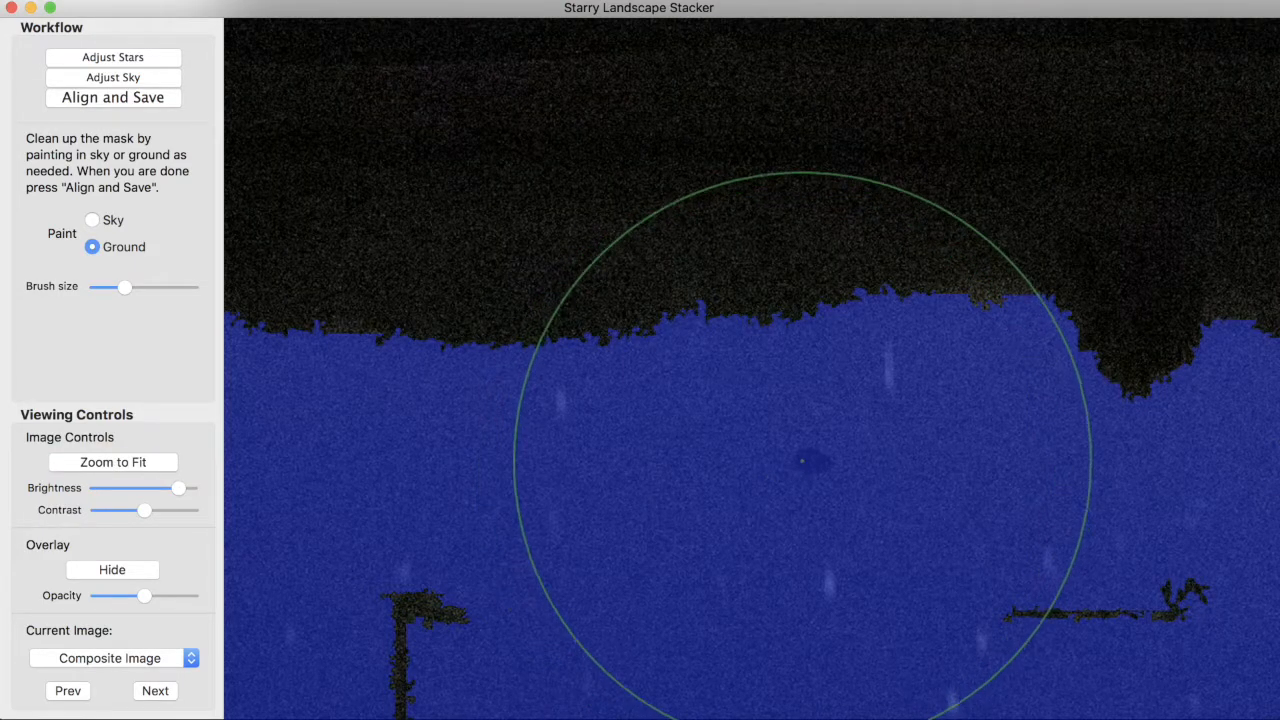
{"action": "key", "text": "bracketleft"}
{"action": "key", "text": "bracketleft"}
{"action": "key", "text": "bracketleft"}
{"action": "key", "text": "bracketleft"}
{"action": "key", "text": "bracketleft"}
{"action": "key", "text": "bracketleft"}
{"action": "key", "text": "bracketleft"}
{"action": "key", "text": "bracketleft"}
{"action": "key", "text": "bracketleft"}
{"action": "key", "text": "bracketleft"}
{"action": "key", "text": "bracketleft"}
{"action": "key", "text": "bracketleft"}
{"action": "key", "text": "bracketleft"}
{"action": "key", "text": "bracketleft"}
{"action": "key", "text": "bracketleft"}
{"action": "key", "text": "bracketleft"}
{"action": "key", "text": "bracketleft"}
{"action": "key", "text": "bracketleft"}
{"action": "key", "text": "bracketleft"}
{"action": "key", "text": "bracketleft"}
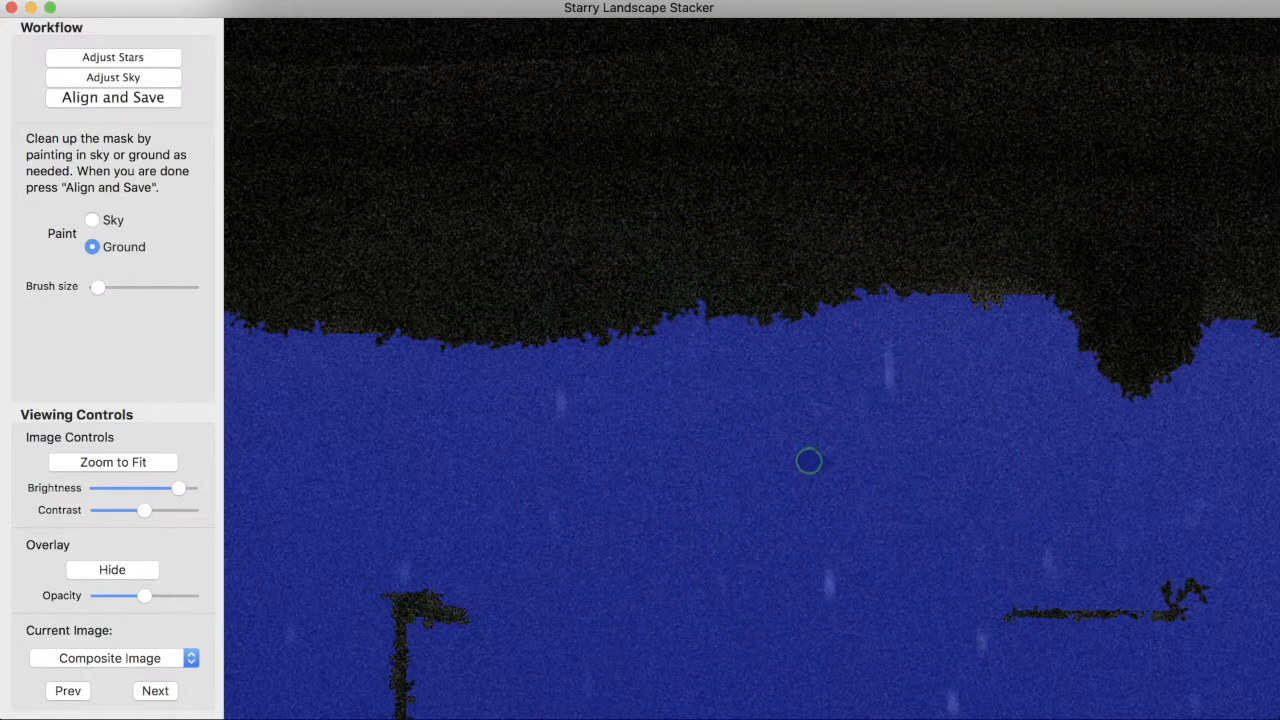
{"action": "left_click", "coordinate": [809, 459]}
{"action": "mouse_move", "coordinate": [812, 460]}
{"action": "left_mouse_down"}
{"action": "mouse_move", "coordinate": [826, 462]}
{"action": "mouse_move", "coordinate": [806, 463]}
{"action": "left_mouse_up"}
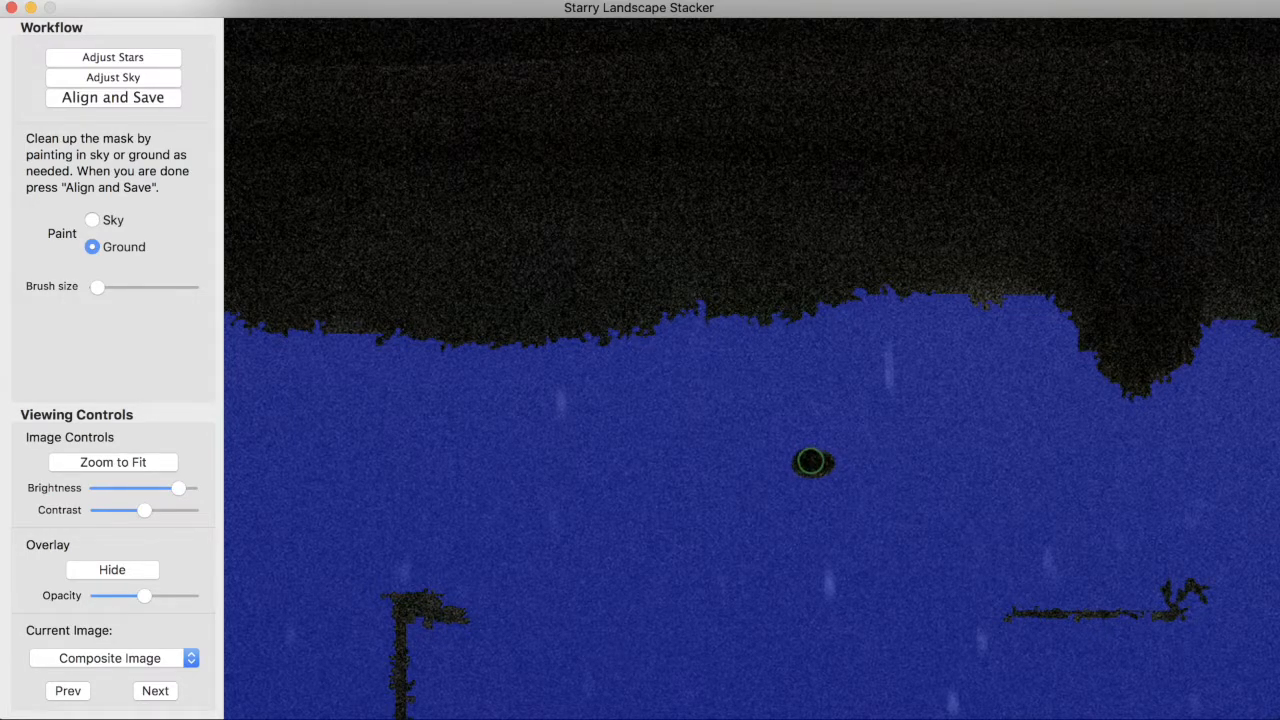
Step: Compare the mask edges around the rock and shoreline with the image by toggling the mask overlay
{"action": "key", "text": "h"}
{"action": "key", "text": "h"}
{"action": "key", "text": "h"}
{"action": "key", "text": "h"}
{"action": "key", "text": "h"}
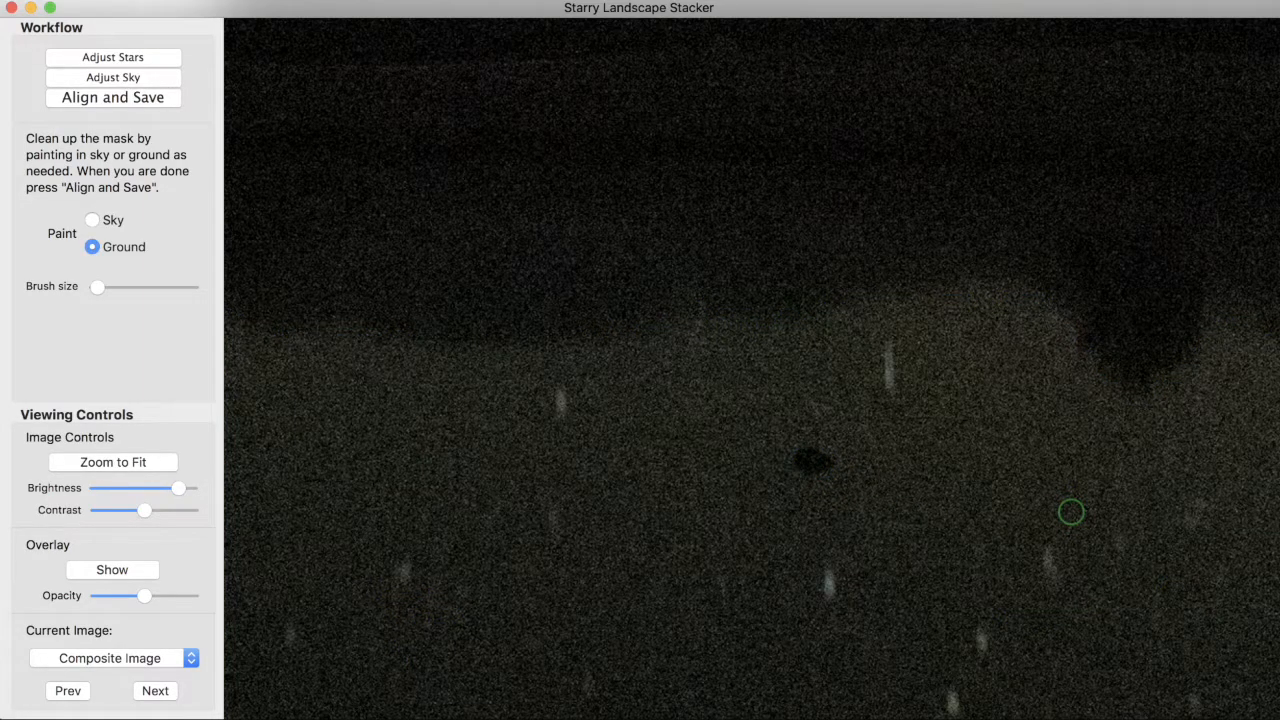
{"action": "key", "text": "h"}
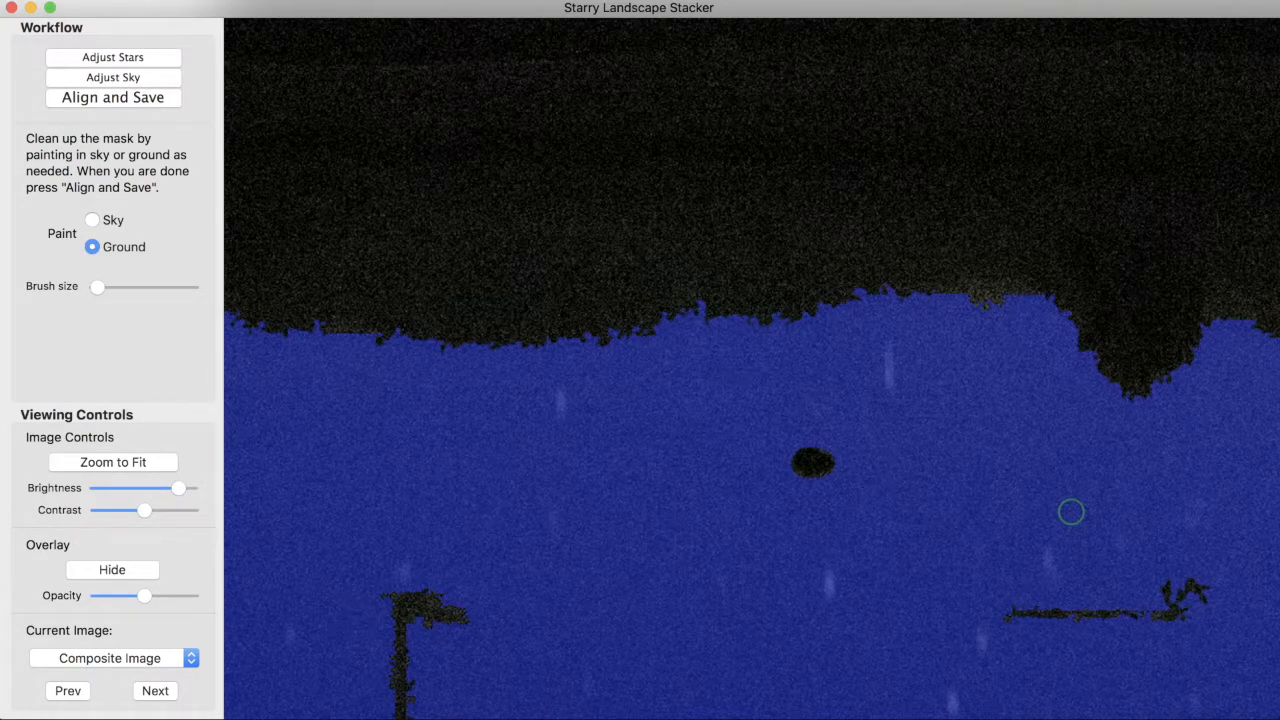
Step: Switch to painting sky with a slightly larger brush and fill the gaps at the middle of the reflection mask's lower edge
{"action": "key", "text": "super+0"}
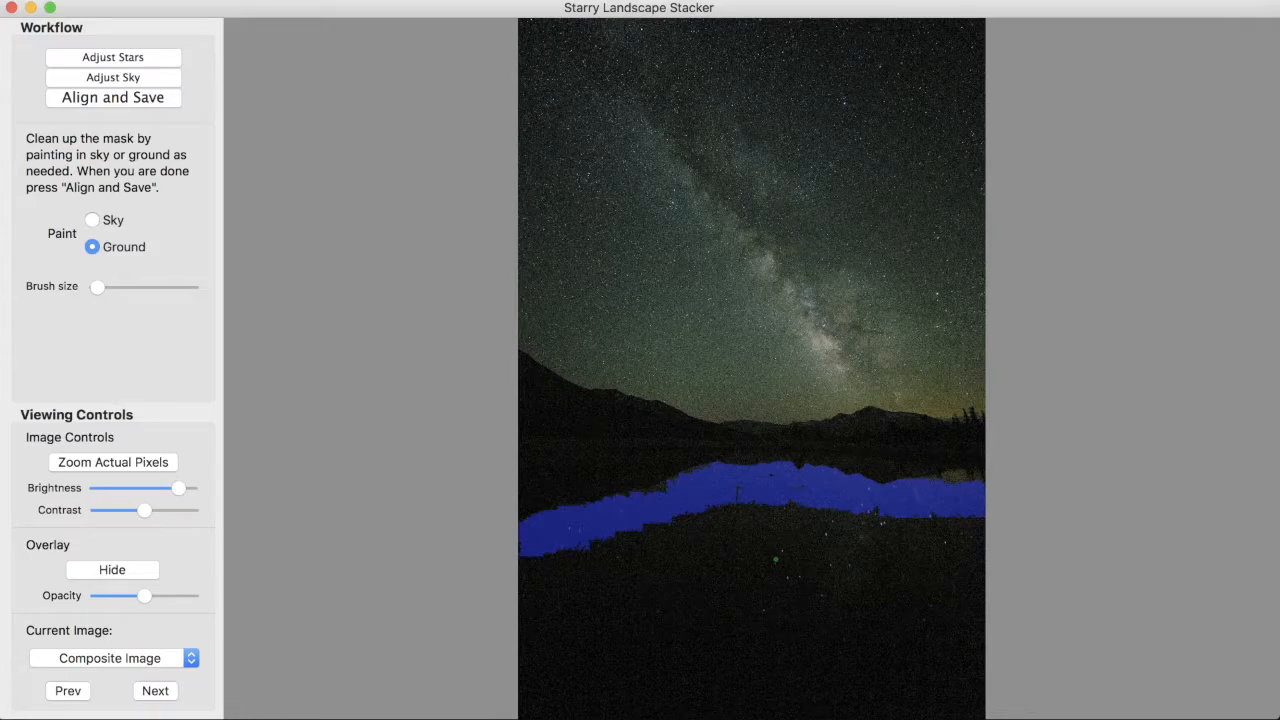
{"action": "key", "text": "s"}
{"action": "key", "text": "]"}
{"action": "key", "text": "]"}
{"action": "key", "text": "]"}
{"action": "key", "text": "]"}
{"action": "key", "text": "]"}
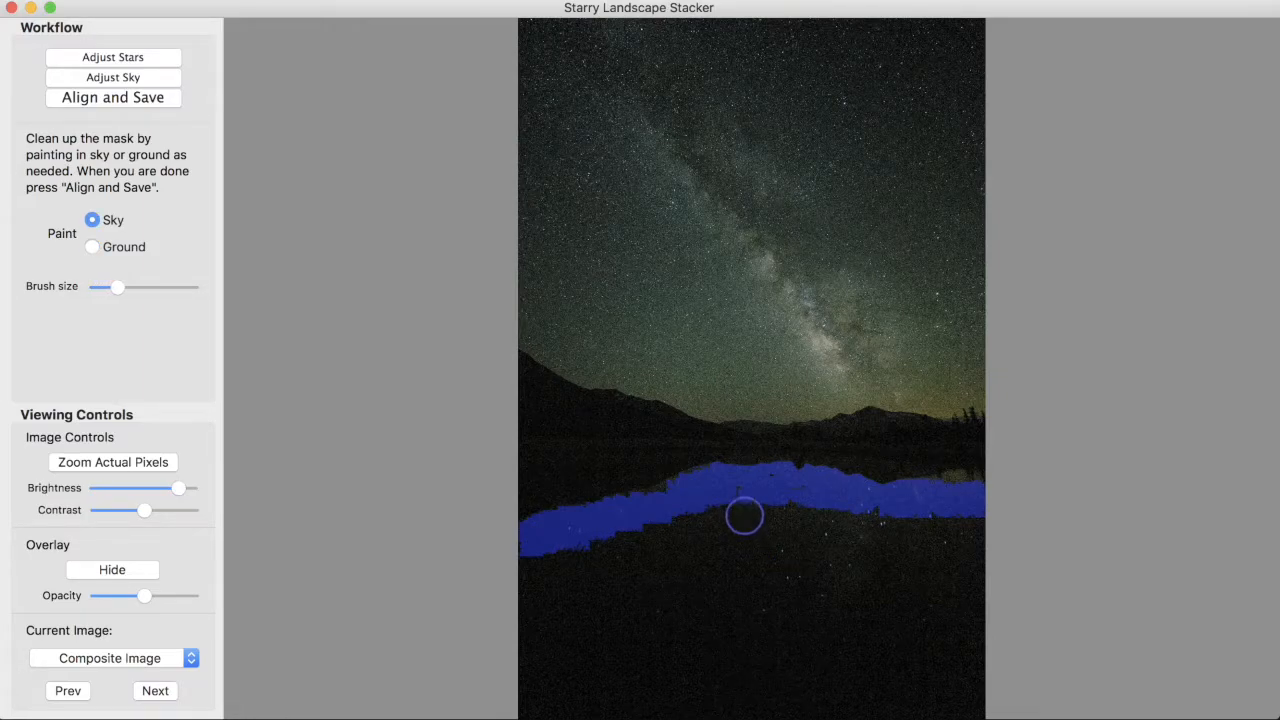
{"action": "left_click", "coordinate": [741, 497]}
{"action": "left_click", "coordinate": [797, 496]}
Step: Enlarge the brush to near its maximum and paint the rest of the lake below the reflection band as sky
{"action": "key", "text": "]"}
{"action": "key", "text": "]"}
{"action": "key", "text": "]"}
{"action": "key", "text": "]"}
{"action": "key", "text": "]"}
{"action": "key", "text": "]"}
{"action": "key", "text": "]"}
{"action": "key", "text": "]"}
{"action": "key", "text": "]"}
{"action": "key", "text": "]"}
{"action": "key", "text": "]"}
{"action": "key", "text": "]"}
{"action": "key", "text": "]"}
{"action": "key", "text": "]"}
{"action": "key", "text": "]"}
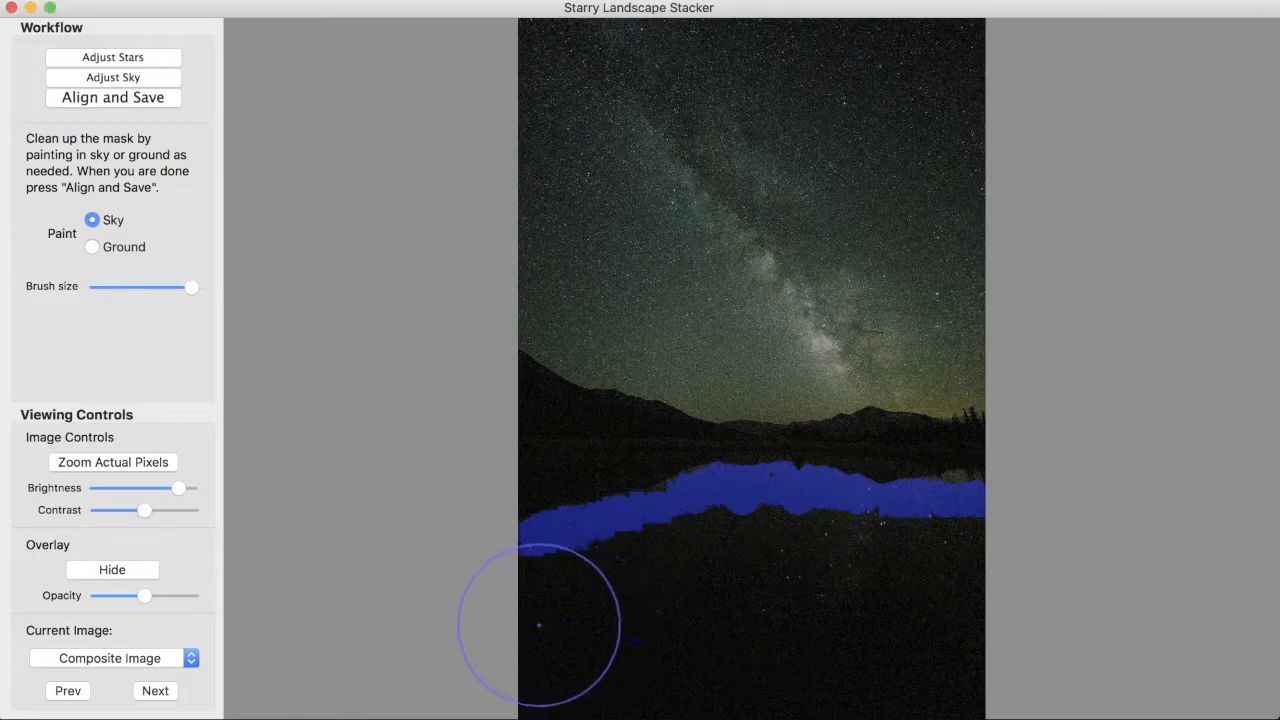
{"action": "left_click", "coordinate": [537, 626]}
{"action": "mouse_move", "coordinate": [667, 596]}
{"action": "left_mouse_down"}
{"action": "mouse_move", "coordinate": [746, 551]}
{"action": "mouse_move", "coordinate": [930, 585]}
{"action": "mouse_move", "coordinate": [966, 634]}
{"action": "mouse_move", "coordinate": [966, 671]}
{"action": "mouse_move", "coordinate": [533, 690]}
{"action": "left_mouse_up"}
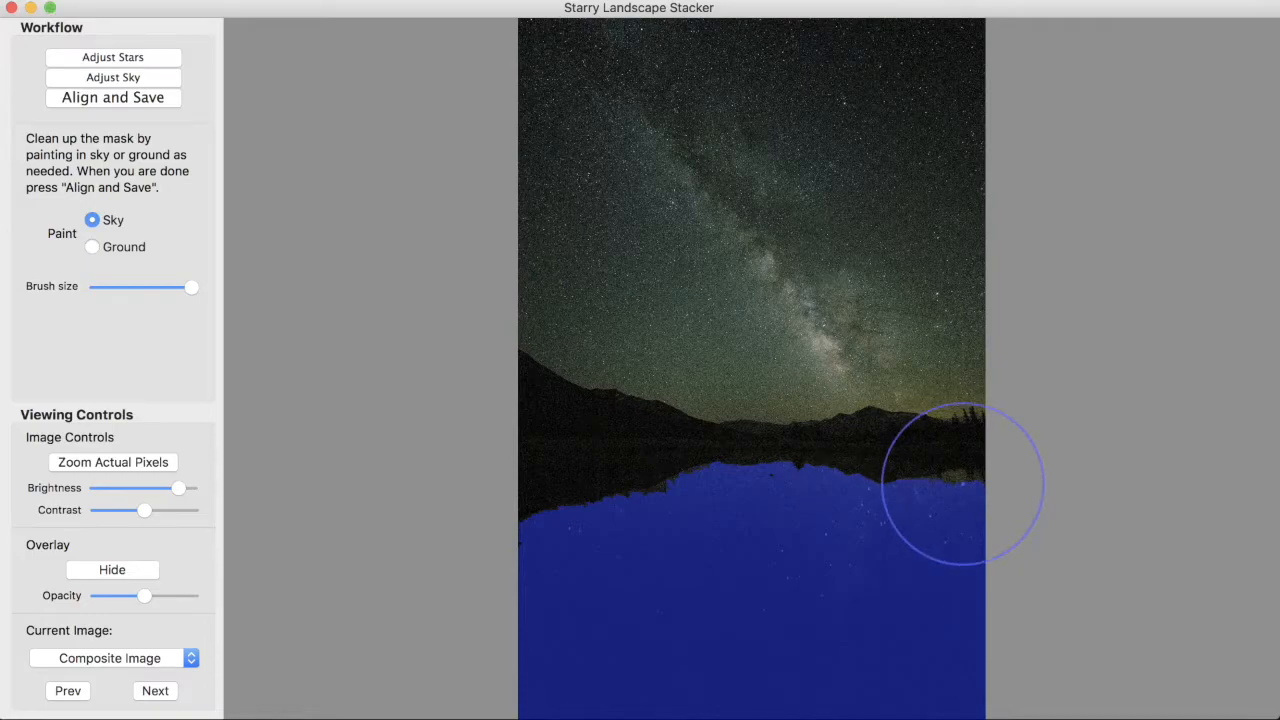
Step: Shrink the brush at actual pixel size and paint sky over the ragged gaps along the reflection's upper edge near its right end
{"action": "key", "text": "space"}
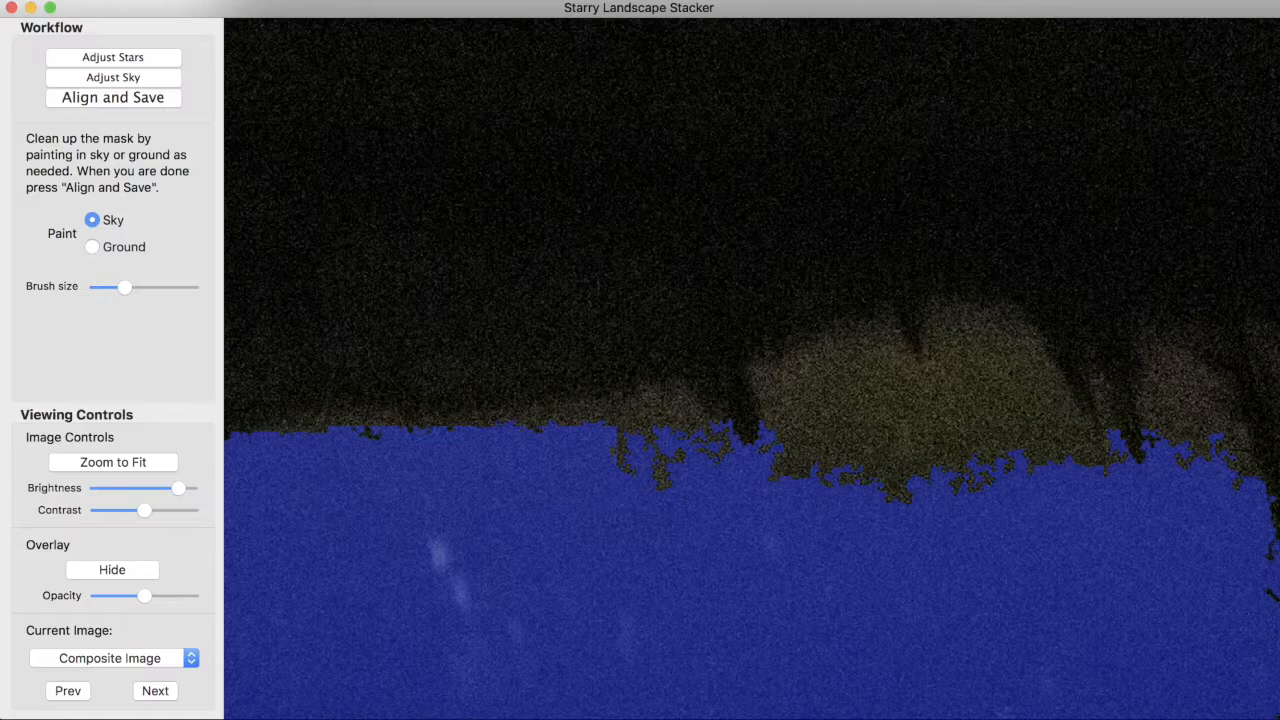
{"action": "key", "text": "["}
{"action": "key", "text": "["}
{"action": "key", "text": "["}
{"action": "key", "text": "["}
{"action": "key", "text": "["}
{"action": "key", "text": "["}
{"action": "key", "text": "["}
{"action": "key", "text": "["}
{"action": "key", "text": "["}
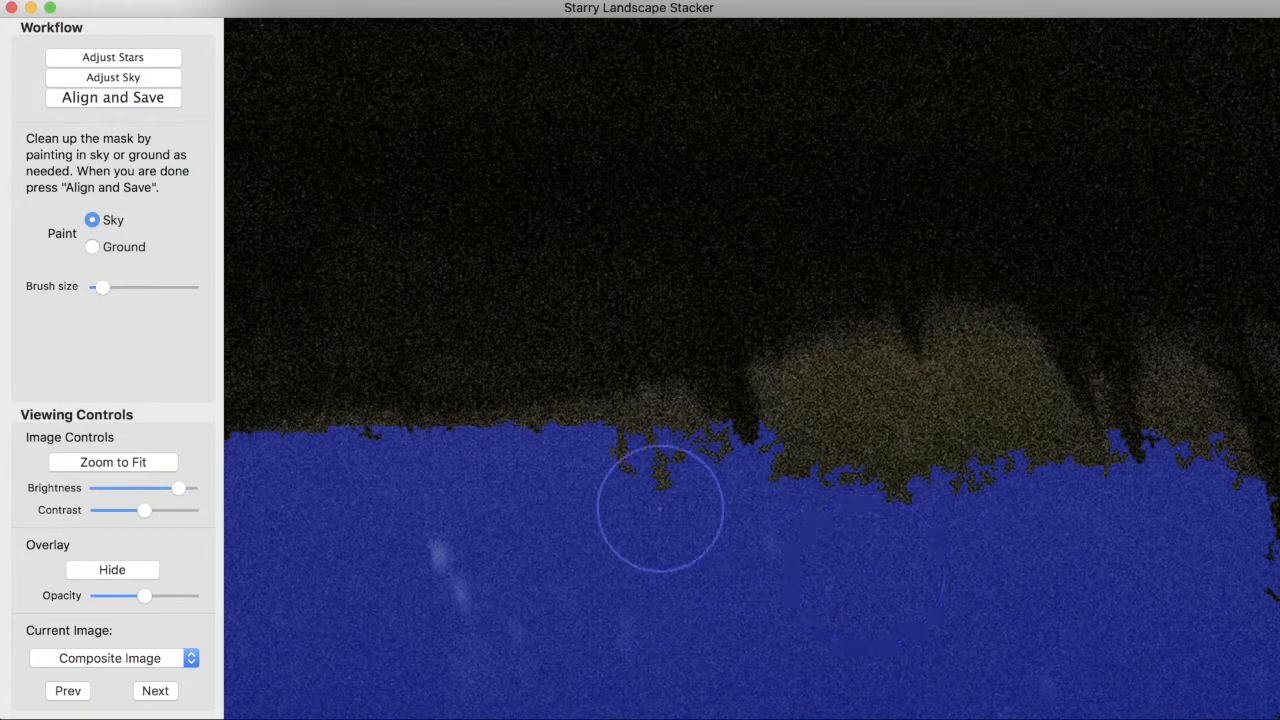
{"action": "left_click", "coordinate": [648, 482]}
{"action": "left_click", "coordinate": [827, 468]}
{"action": "mouse_move", "coordinate": [898, 447]}
{"action": "left_mouse_down"}
{"action": "mouse_move", "coordinate": [991, 443]}
{"action": "mouse_move", "coordinate": [1006, 463]}
{"action": "left_mouse_up"}
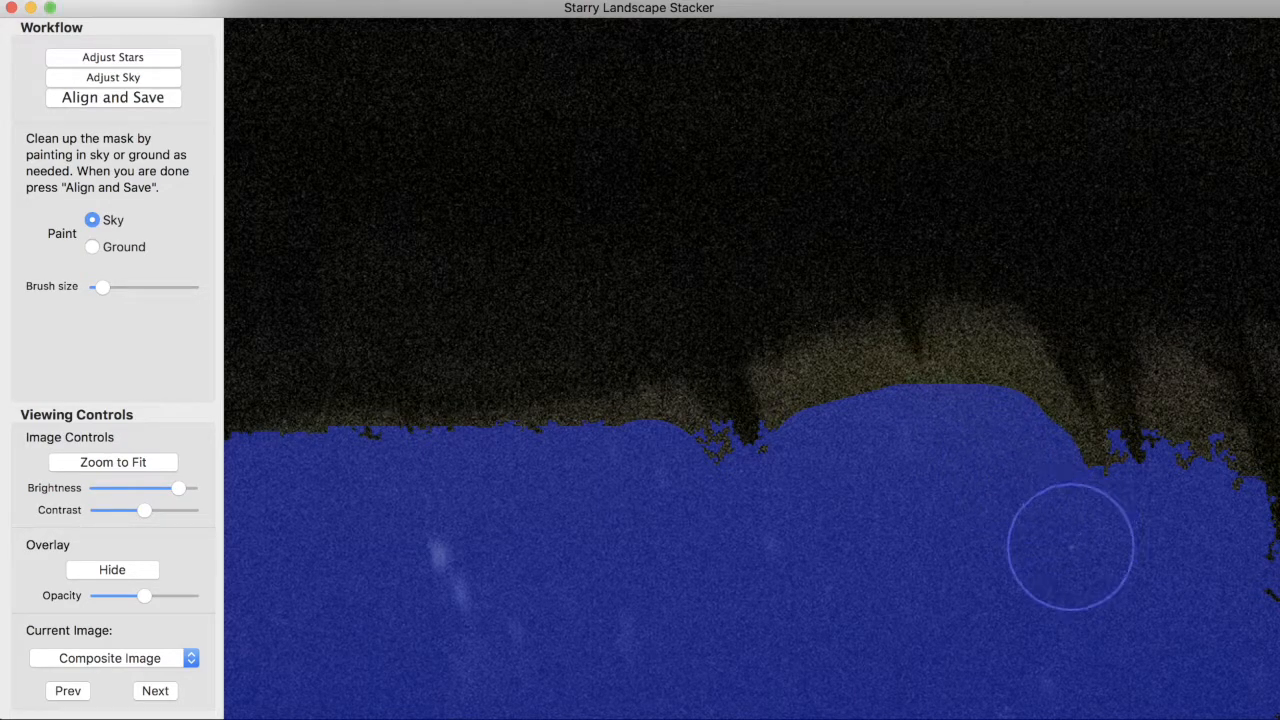
Step: Paint sky into the gaps along the reflection mask's upper edge on the left-hand slope of the reflected mountains
{"action": "key", "text": "space"}
{"action": "left_click_drag", "start_coordinate": [1112, 568], "coordinate": [906, 544]}
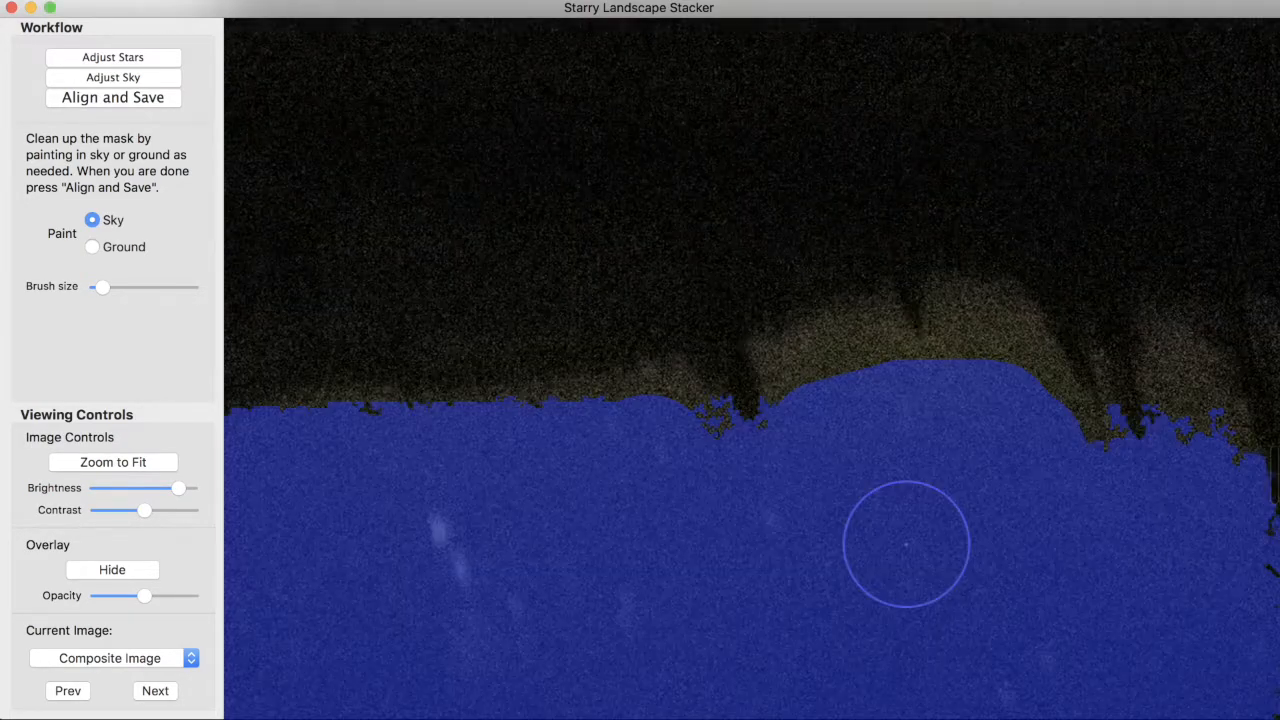
{"action": "key", "text": "space"}
{"action": "left_click_drag", "start_coordinate": [611, 543], "coordinate": [1236, 522]}
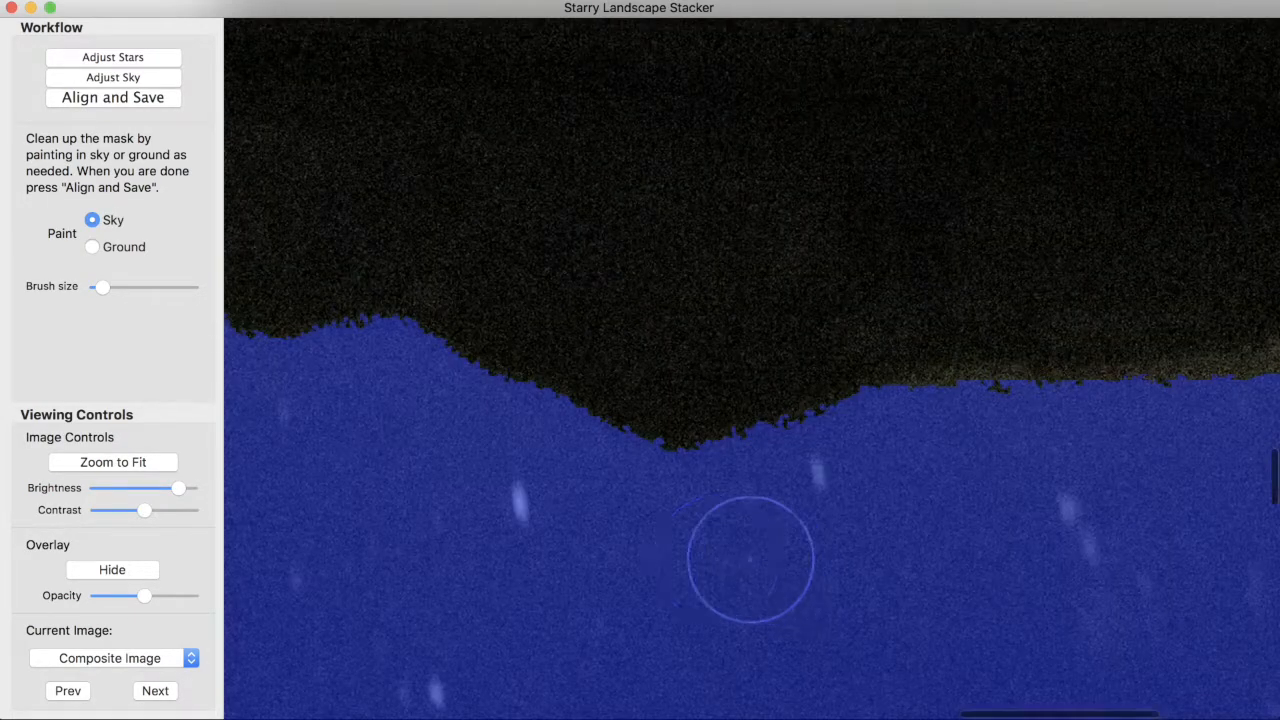
{"action": "key", "text": "space"}
{"action": "left_click_drag", "start_coordinate": [549, 534], "coordinate": [1220, 557]}
{"action": "key", "text": "space"}
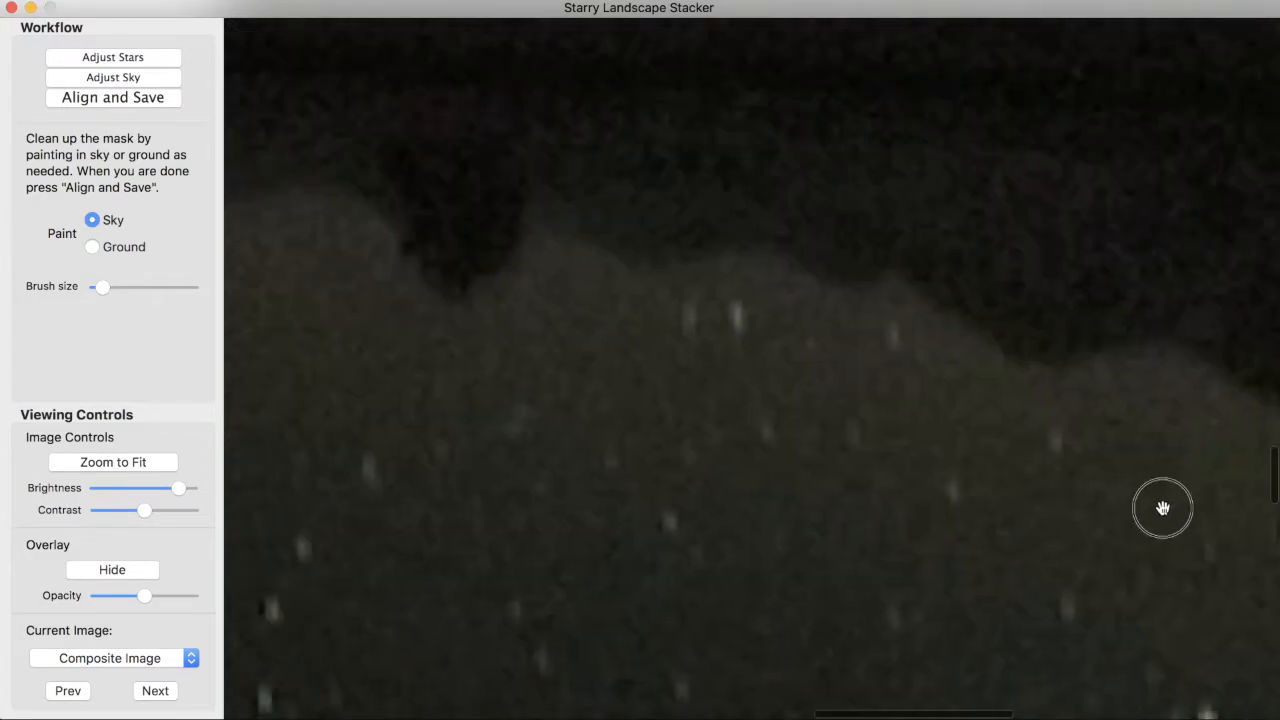
{"action": "left_click_drag", "start_coordinate": [1101, 503], "coordinate": [1083, 517]}
{"action": "key", "text": "space"}
{"action": "left_click_drag", "start_coordinate": [680, 477], "coordinate": [963, 523]}
{"action": "left_click_drag", "start_coordinate": [586, 529], "coordinate": [780, 455]}
{"action": "left_click_drag", "start_coordinate": [896, 425], "coordinate": [1000, 414]}
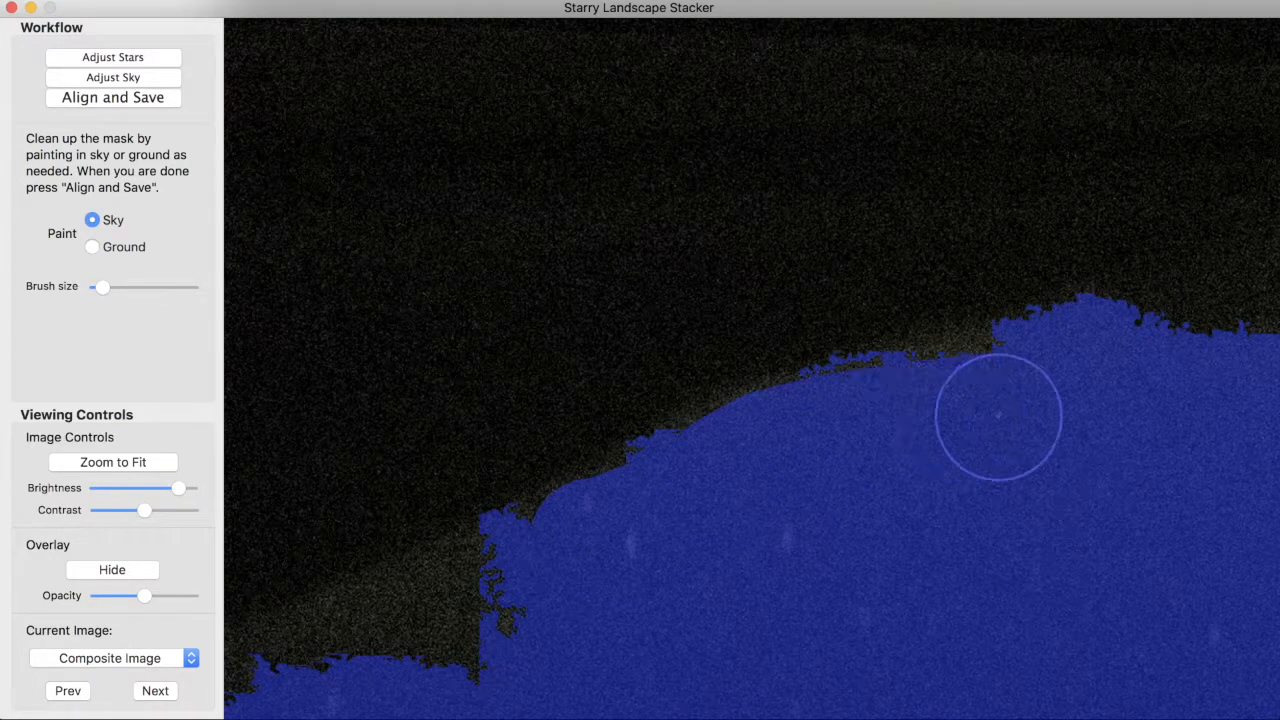
Step: Clean up the remaining sky gaps along the reflection mask's far left end, enlarging the brush slightly
{"action": "key", "text": "space"}
{"action": "left_click_drag", "start_coordinate": [782, 542], "coordinate": [1177, 197]}
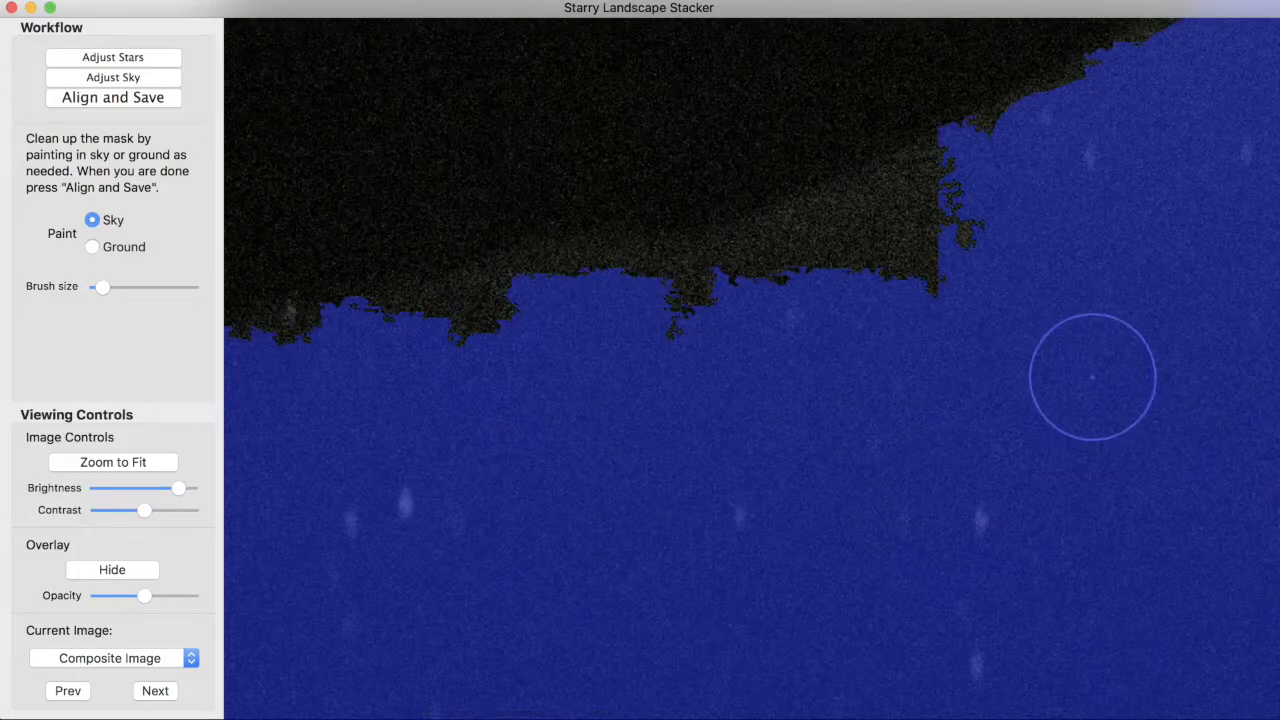
{"action": "mouse_move", "coordinate": [1037, 229]}
{"action": "left_mouse_down"}
{"action": "mouse_move", "coordinate": [761, 287]}
{"action": "mouse_move", "coordinate": [624, 351]}
{"action": "mouse_move", "coordinate": [364, 399]}
{"action": "mouse_move", "coordinate": [318, 390]}
{"action": "mouse_move", "coordinate": [288, 366]}
{"action": "mouse_move", "coordinate": [508, 443]}
{"action": "mouse_move", "coordinate": [1041, 419]}
{"action": "mouse_move", "coordinate": [1177, 372]}
{"action": "left_mouse_up"}
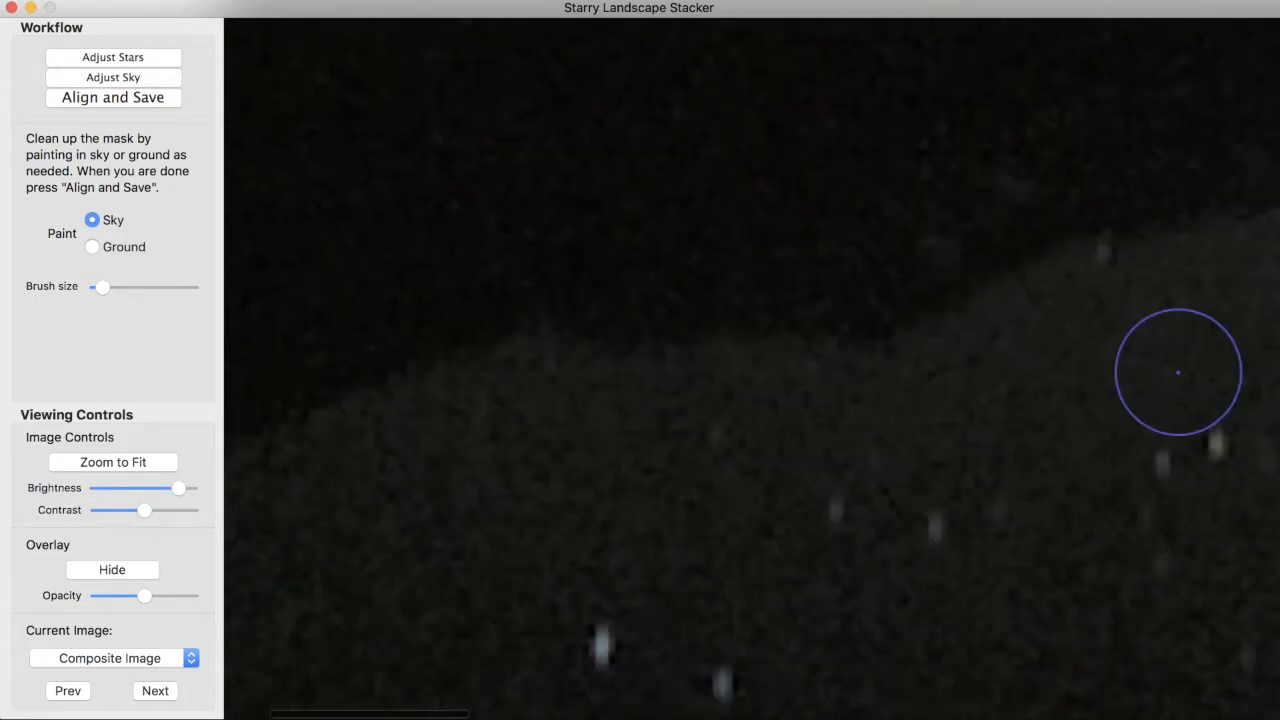
{"action": "left_click_drag", "start_coordinate": [714, 509], "coordinate": [1216, 470]}
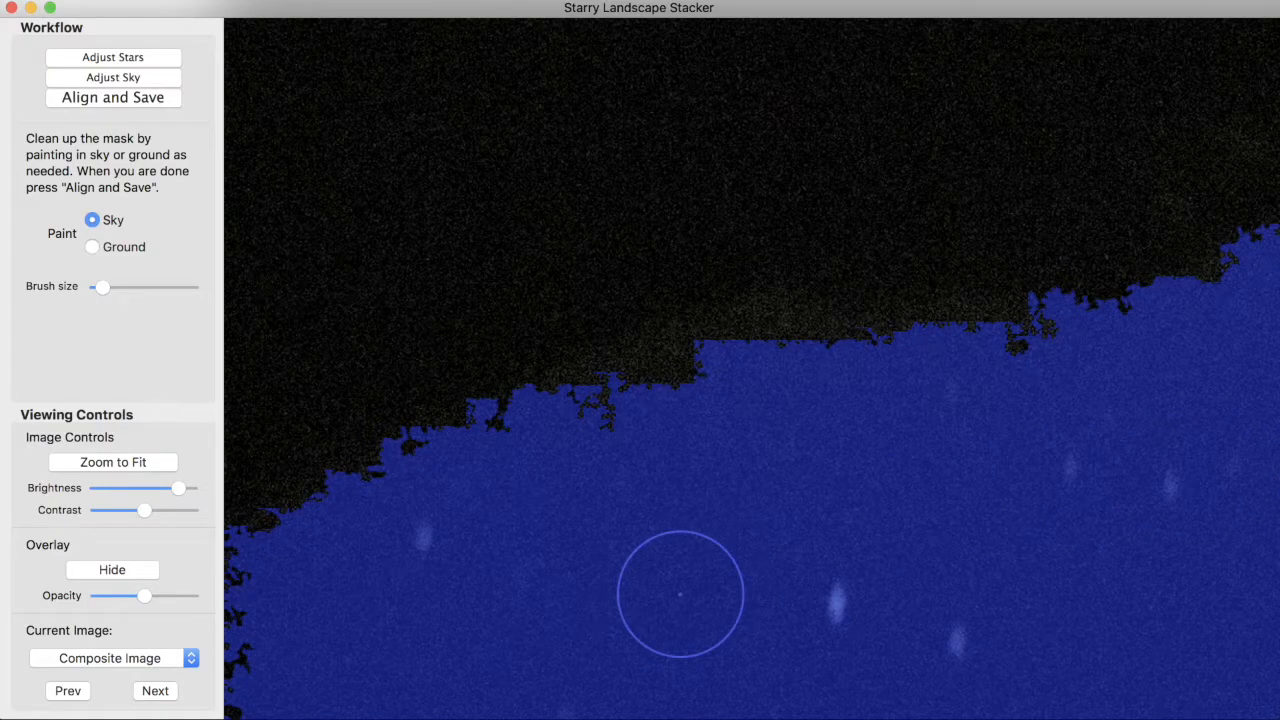
{"action": "key", "text": "super+0"}
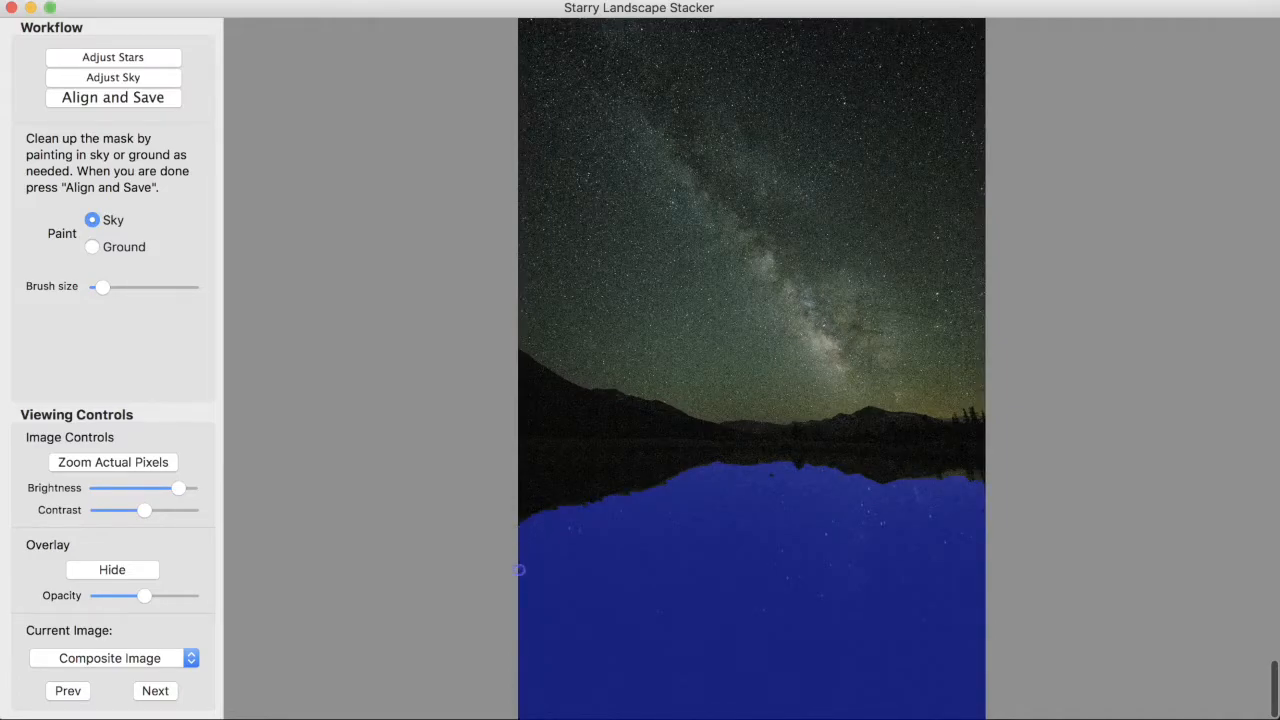
{"action": "key", "text": "bracketright"}
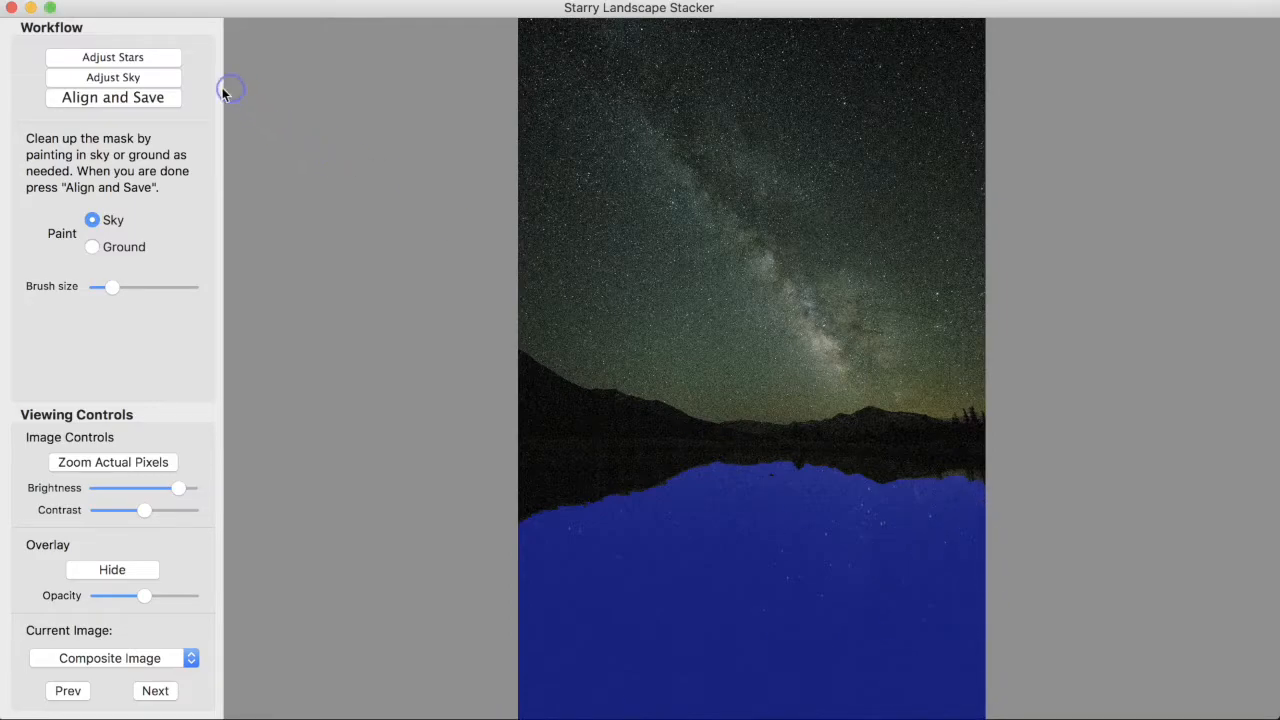
Step: Align the images on the reflection, save the composite as 0I3A0955-composite-reflection.tif, and check the reflected stars at actual pixel size
{"action": "left_click", "coordinate": [107, 100]}
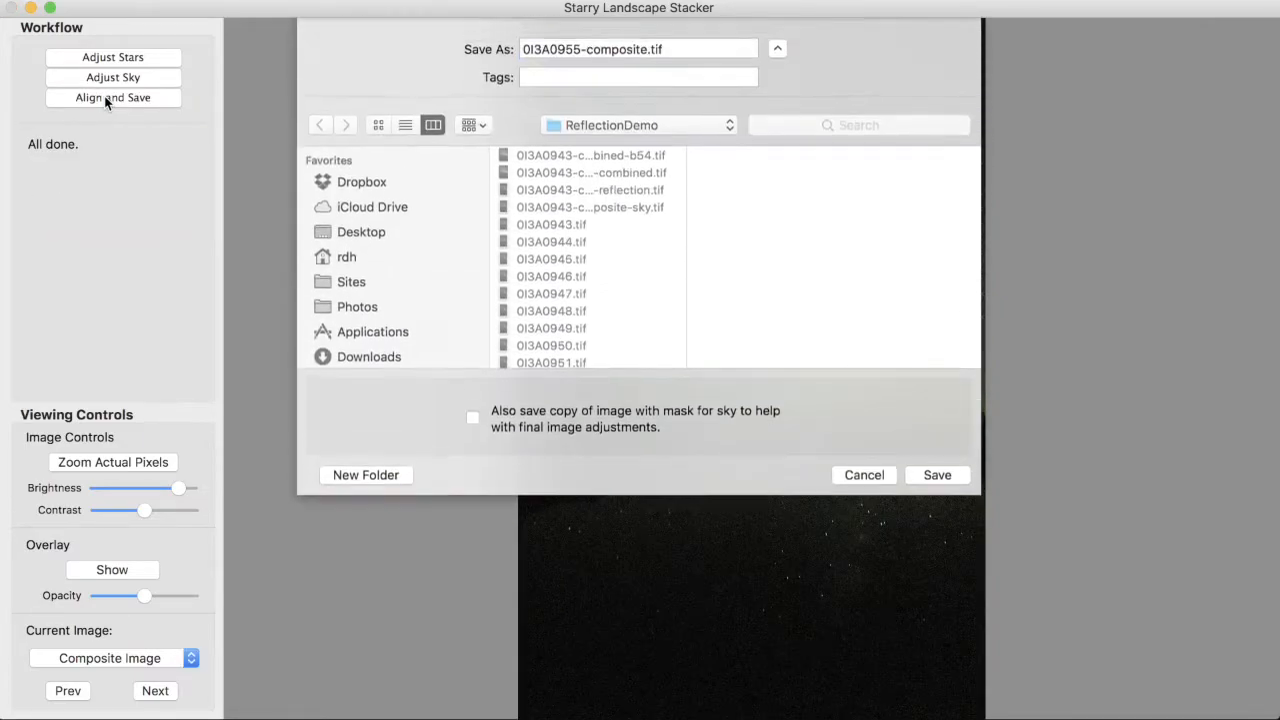
{"action": "left_click", "coordinate": [645, 50]}
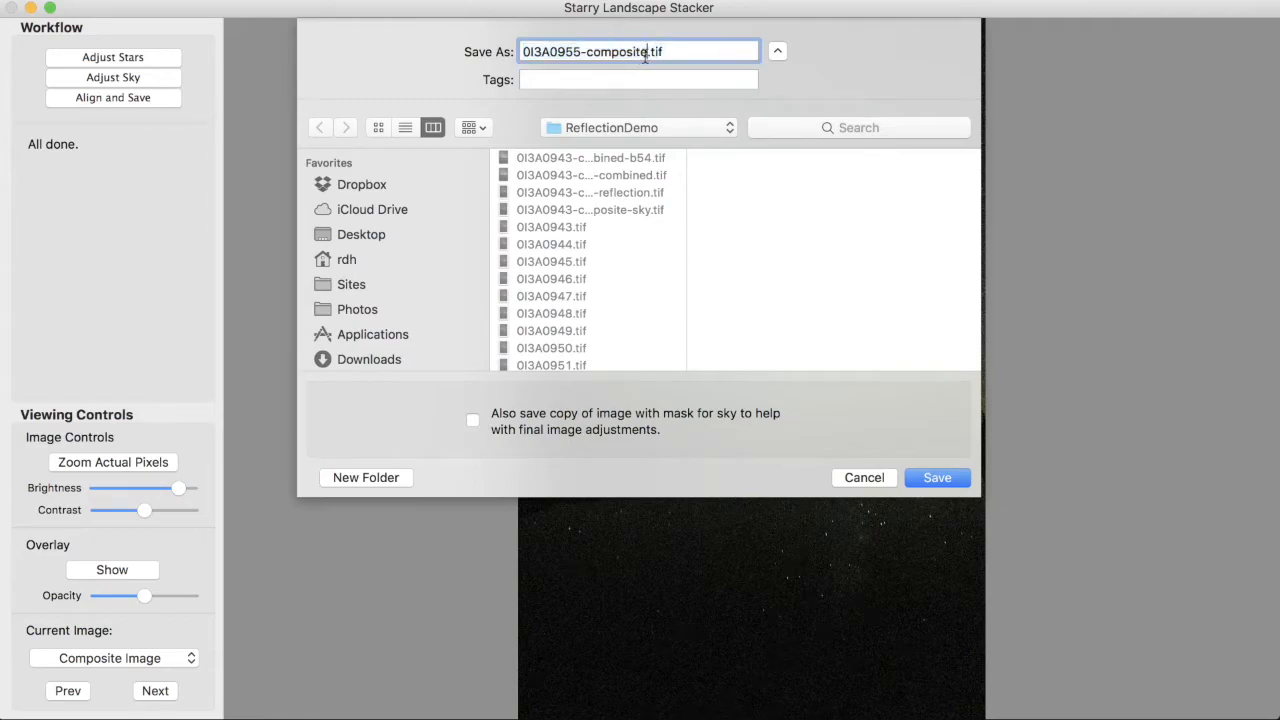
{"action": "type", "text": "-reflection"}
{"action": "left_click", "coordinate": [928, 477]}
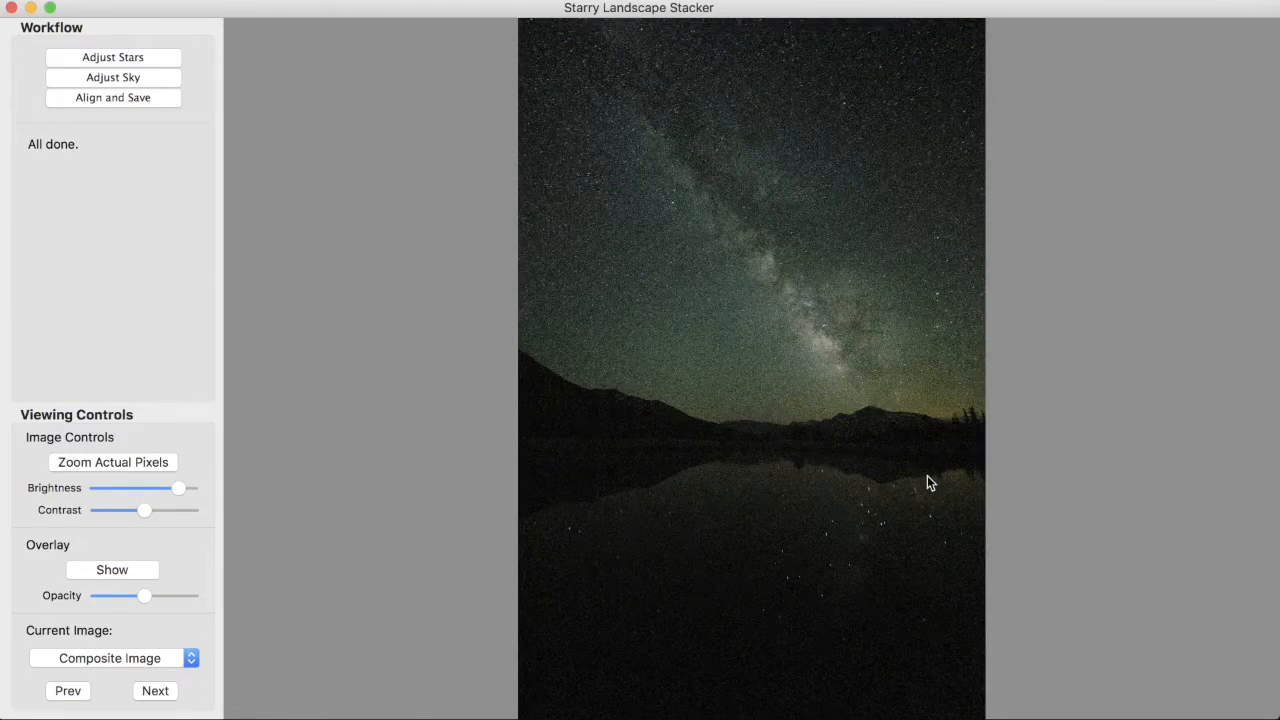
{"action": "left_click", "coordinate": [851, 526]}
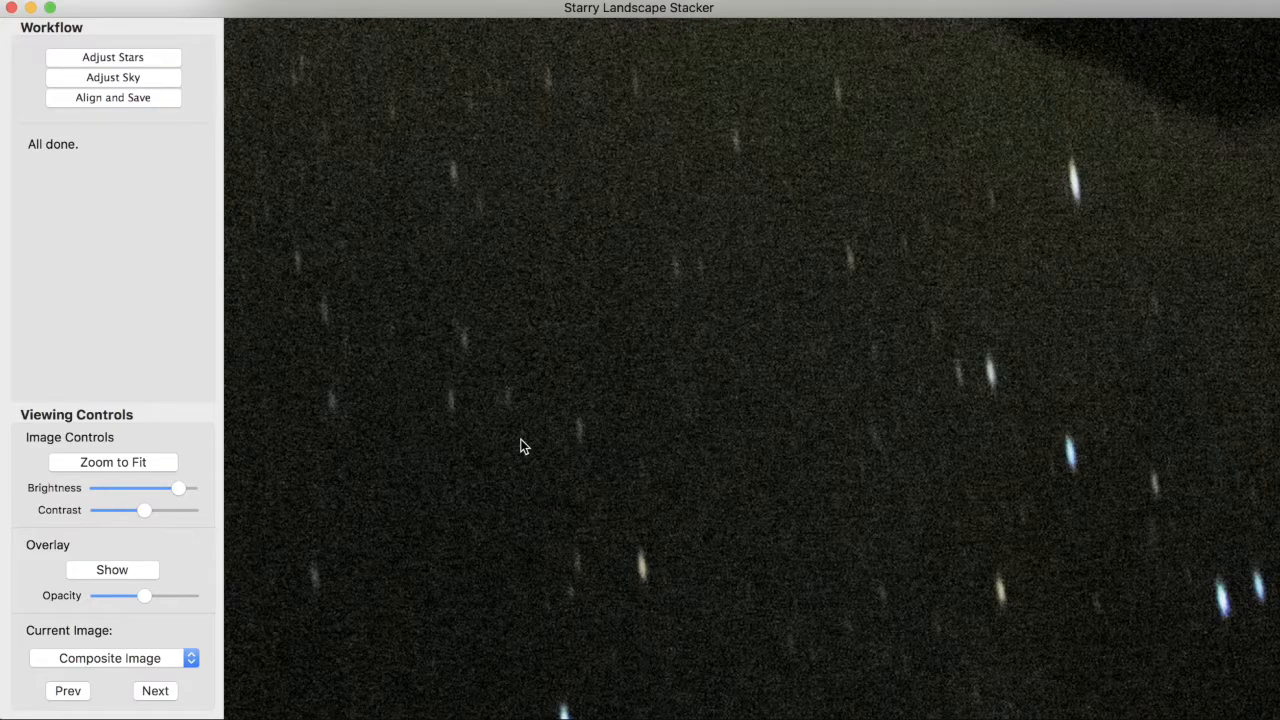
{"action": "key", "text": "super+0"}
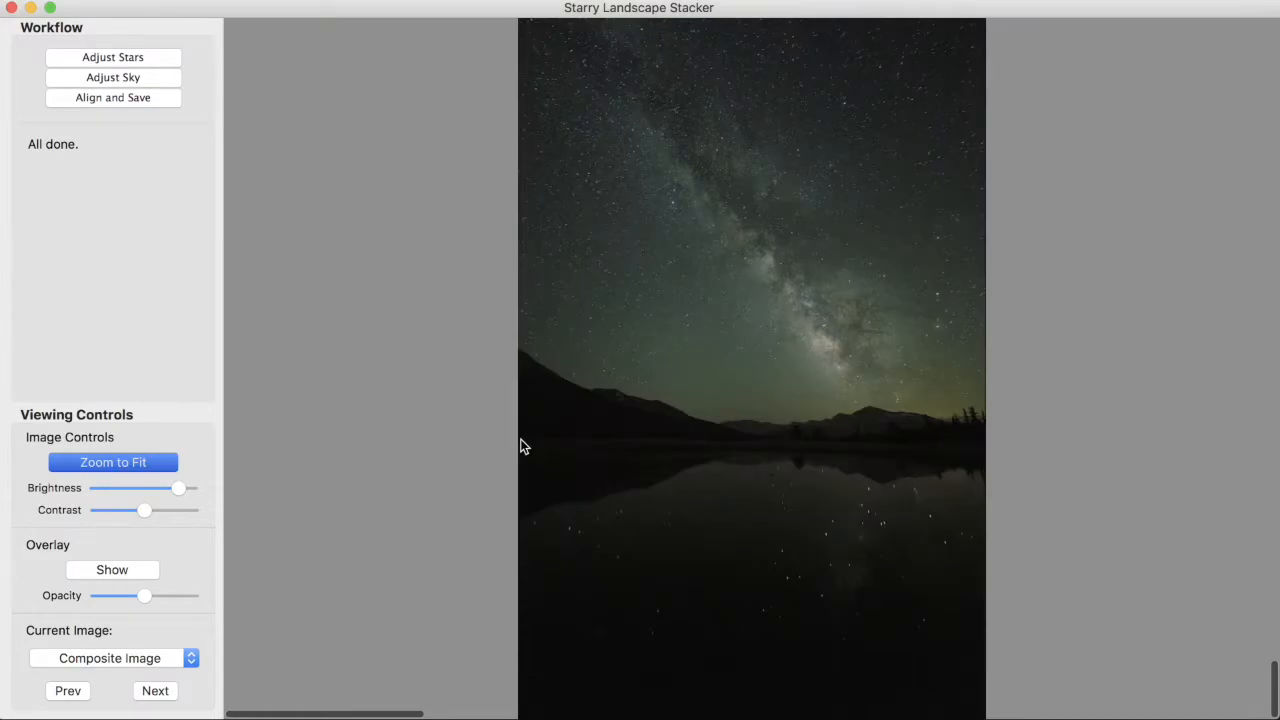